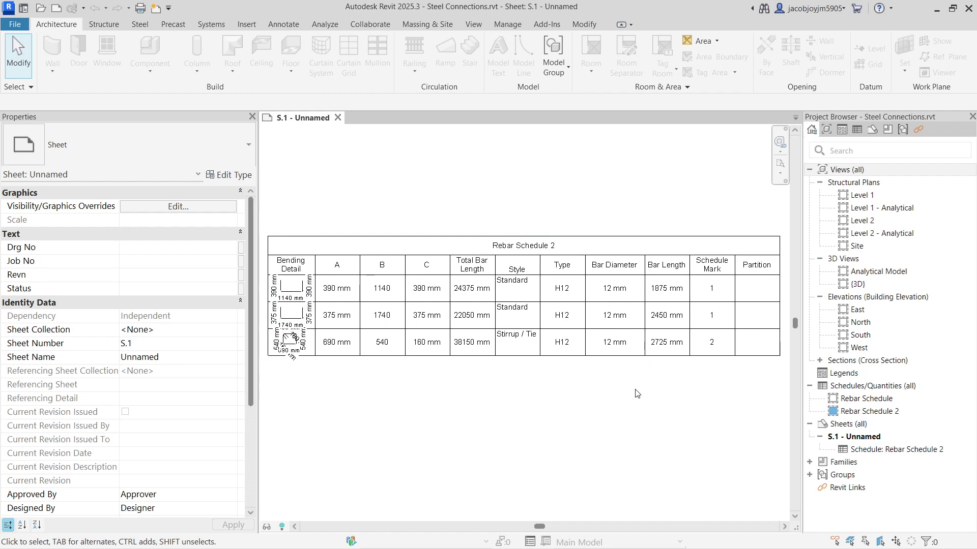
- Select Rebar Schedule 2 on sheet S.1 and pan to show its Partition column
click(519, 326)
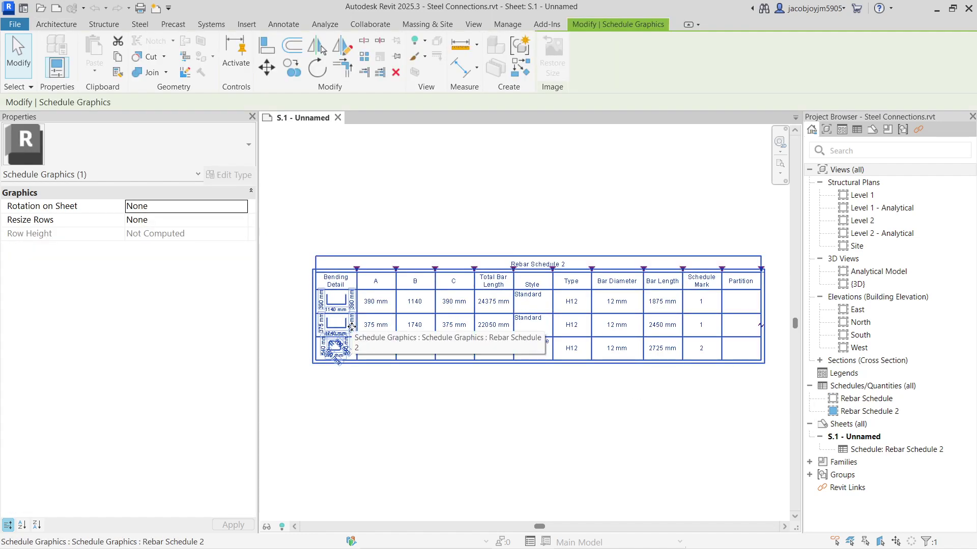
scroll(351, 326, up, 2)
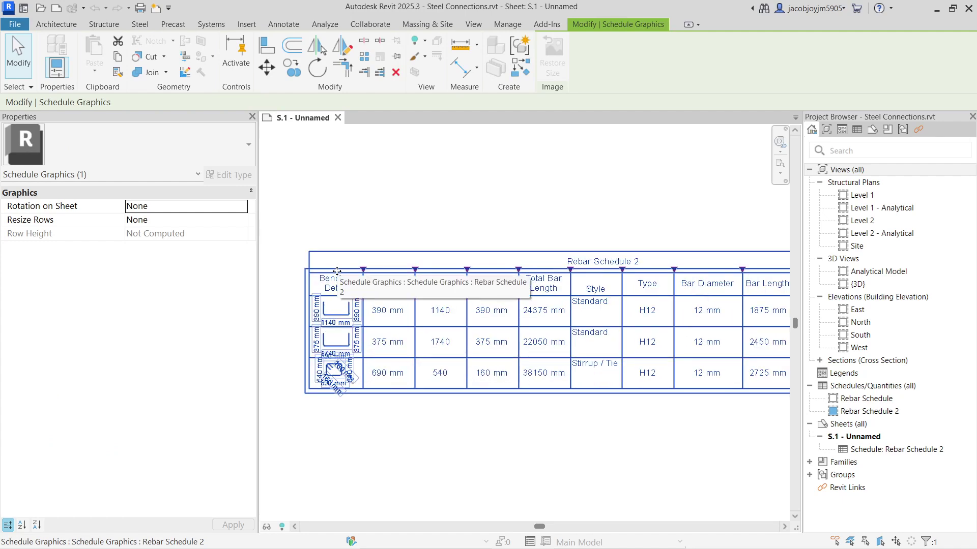
scroll(341, 344, down, 1)
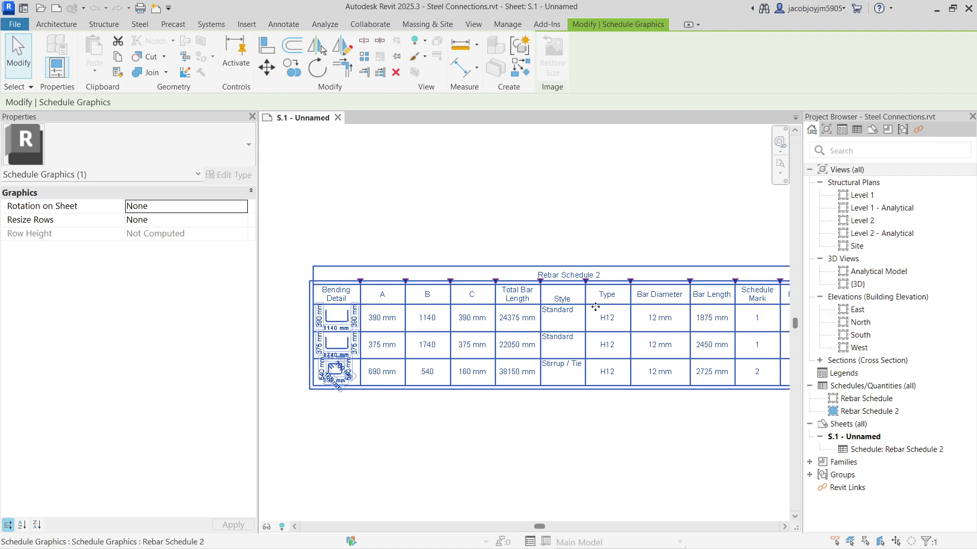
middle_drag(595, 306, 547, 300)
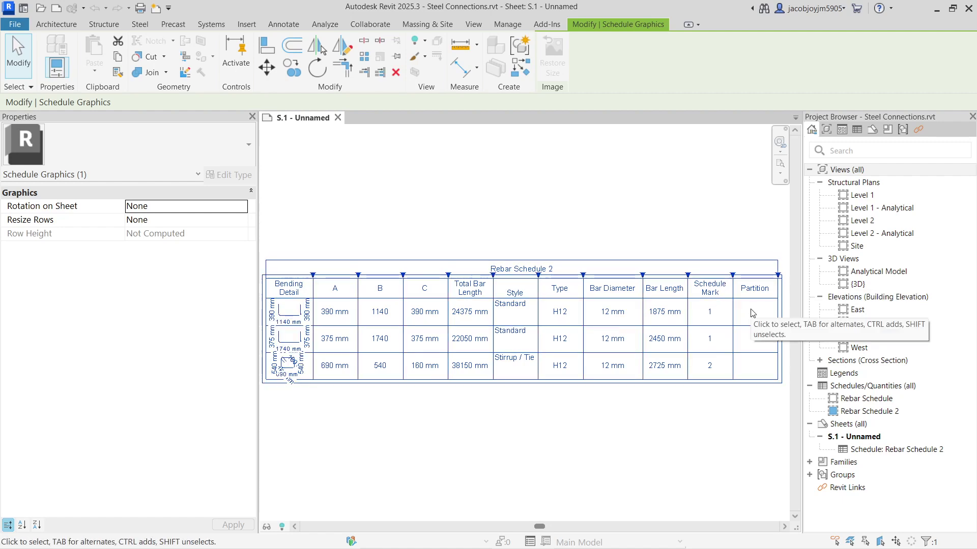
drag(293, 340, 352, 336)
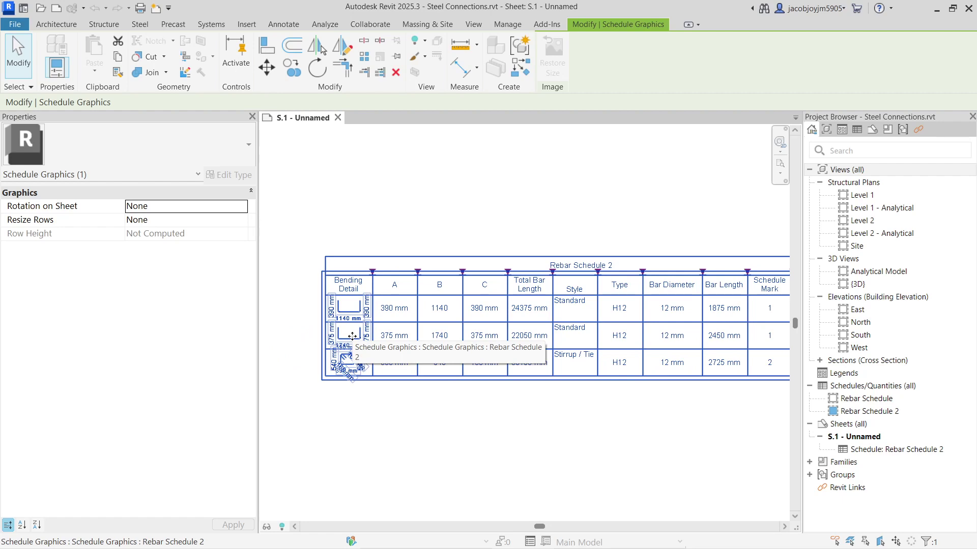
scroll(603, 325, down, 1)
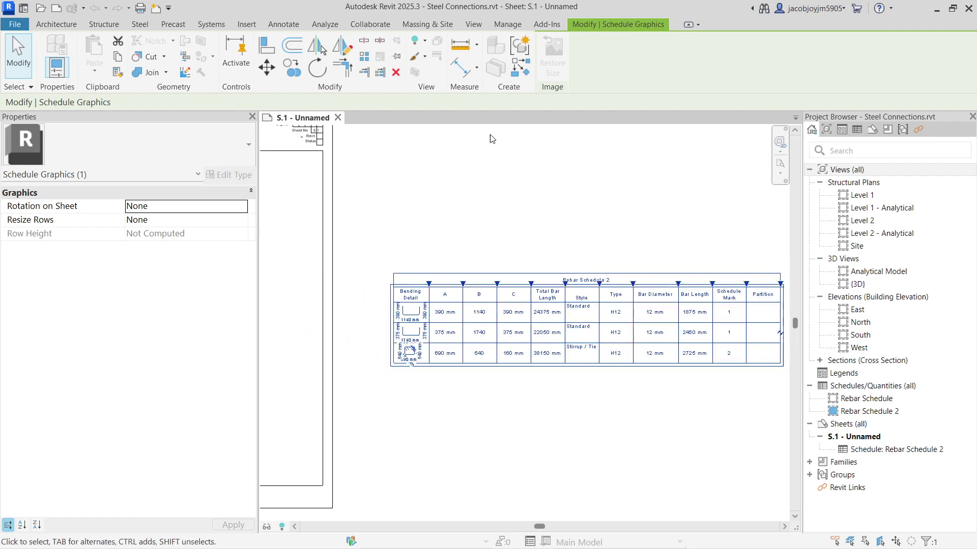
- Open the 3D view of the rebar cage, briefly checking the East elevation
click(482, 24)
click(396, 48)
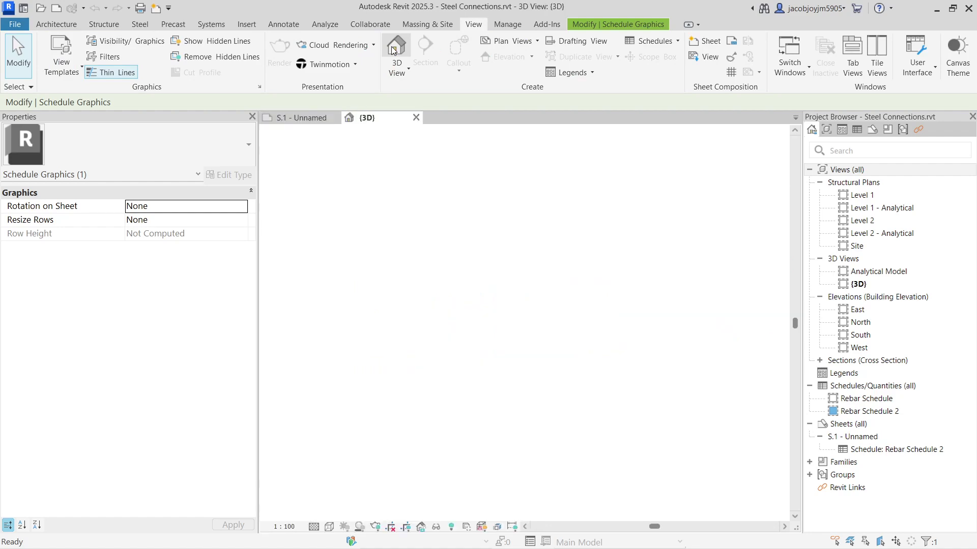
scroll(510, 406, up, 2)
scroll(509, 406, up, 1)
scroll(509, 406, down, 3)
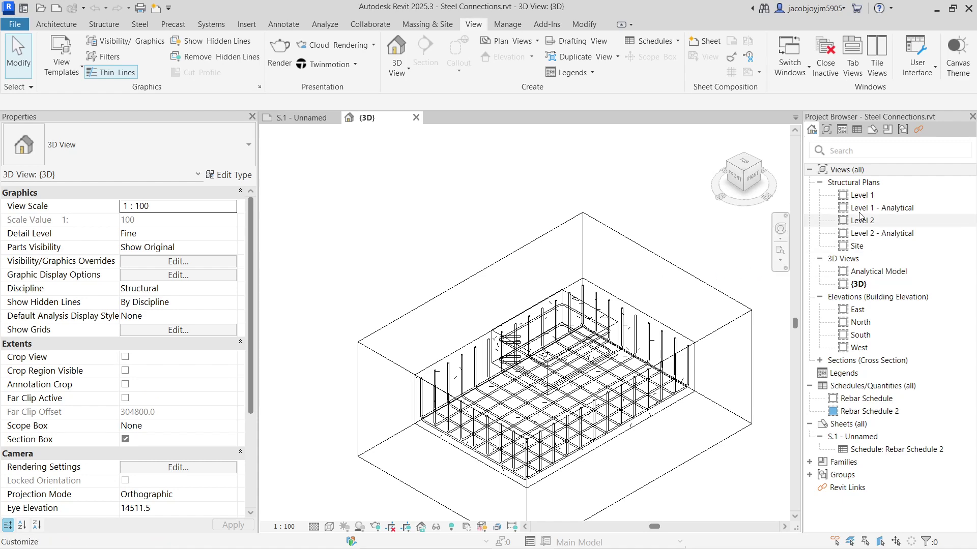
double_click(858, 309)
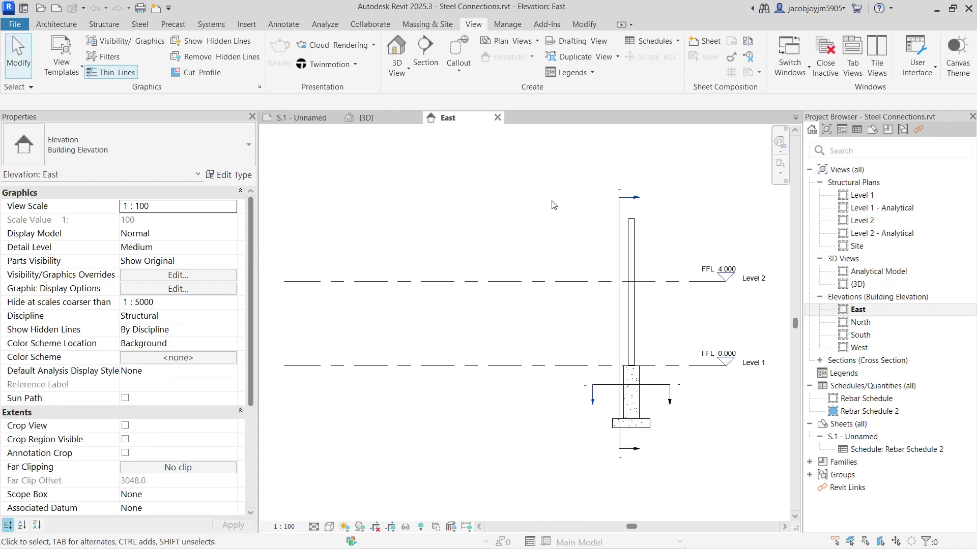
click(396, 49)
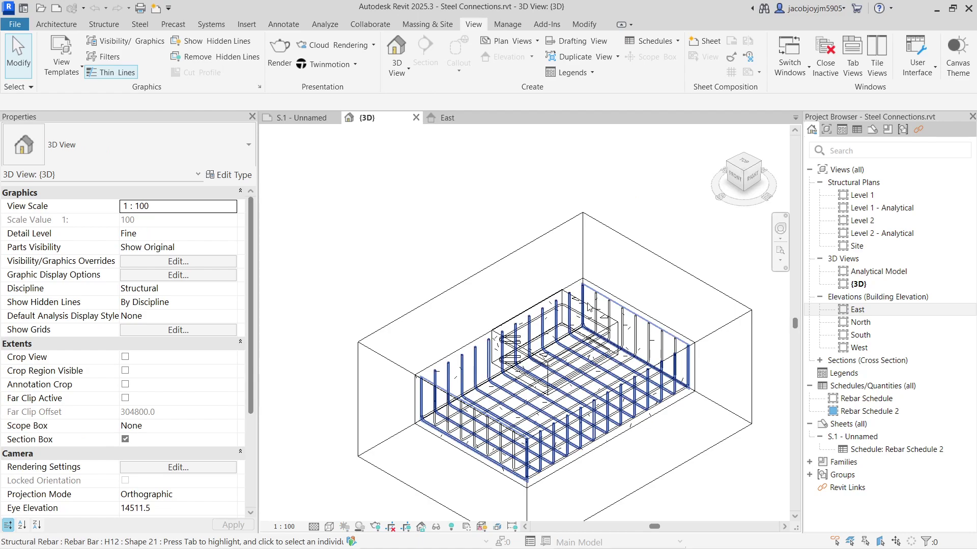
- Select a rebar set to check its Partition, deselect it, and bring up the Schedules list
click(561, 401)
shift+middle_drag(562, 399, 495, 339)
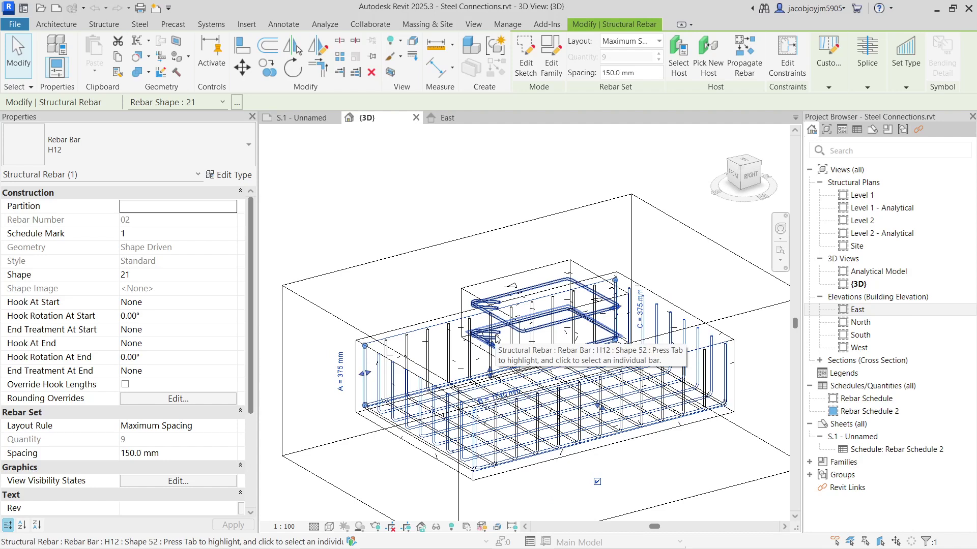
click(474, 190)
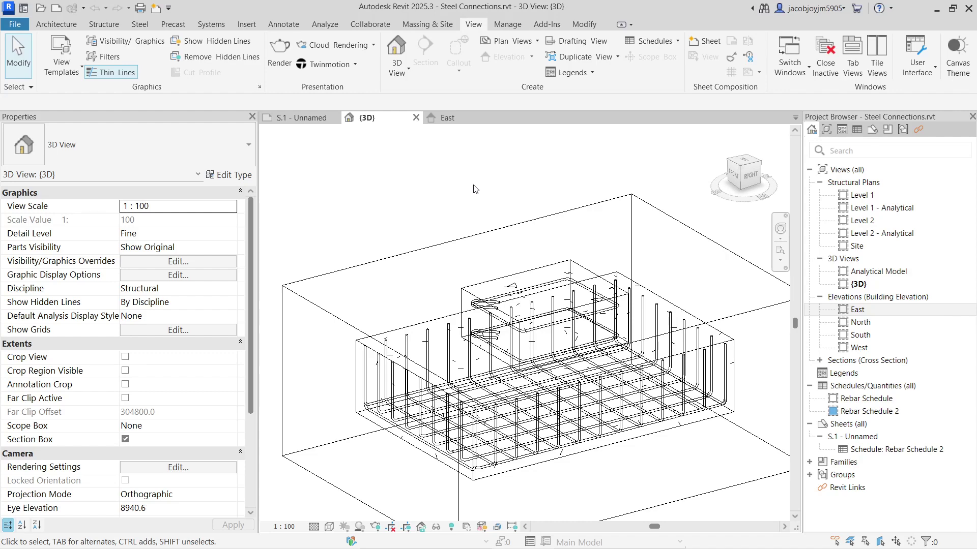
click(663, 41)
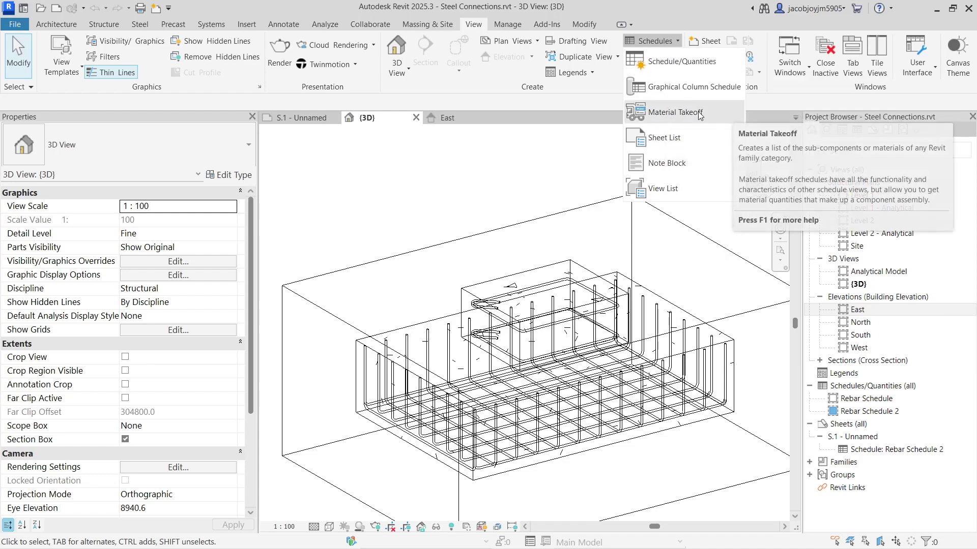
- Start a Structural Framing material takeoff, then cancel it
click(717, 114)
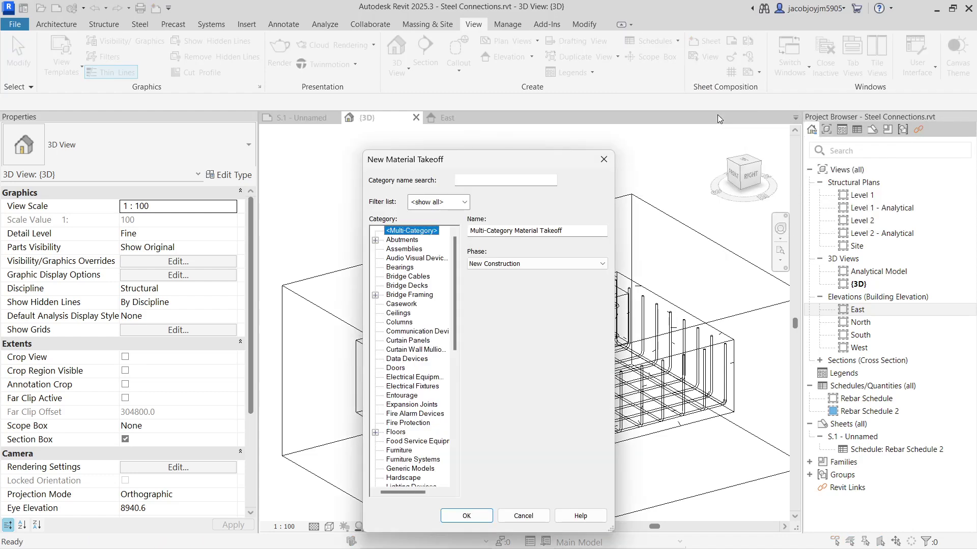
drag(455, 284, 446, 409)
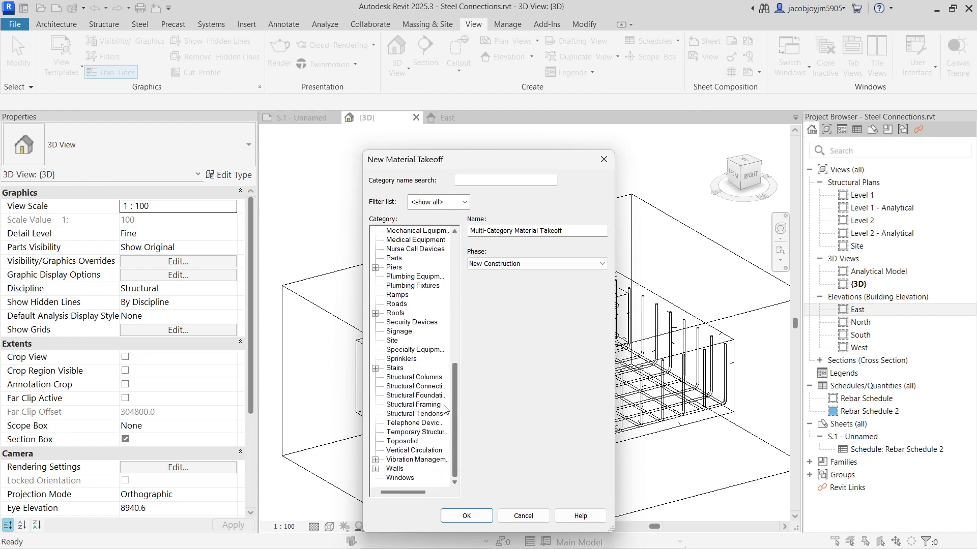
click(423, 405)
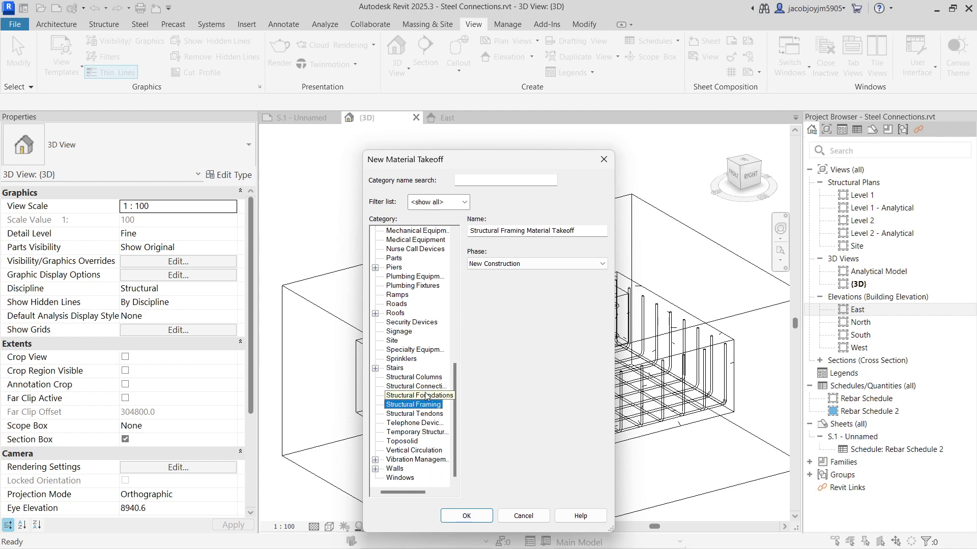
click(604, 160)
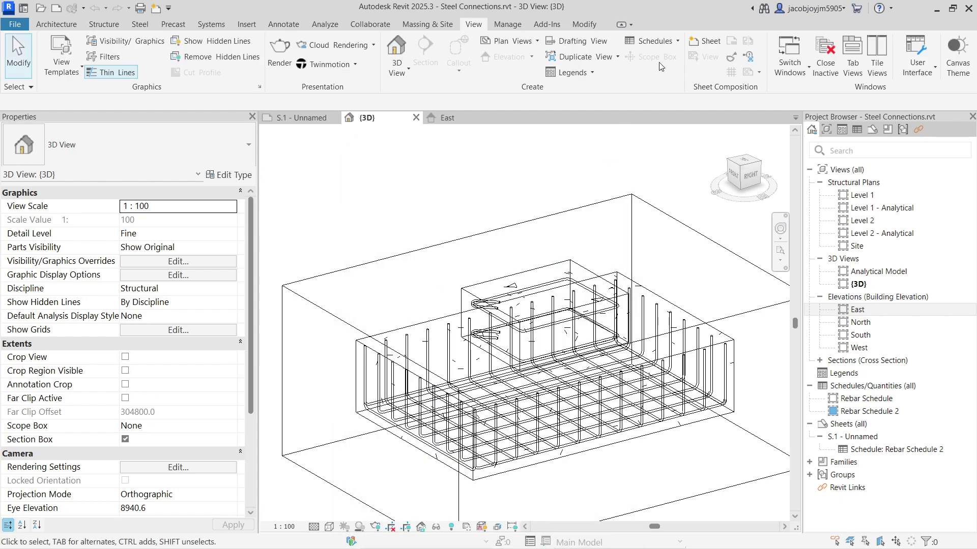
- Start a new schedule and browse the category list down to Structural Rebar
click(662, 40)
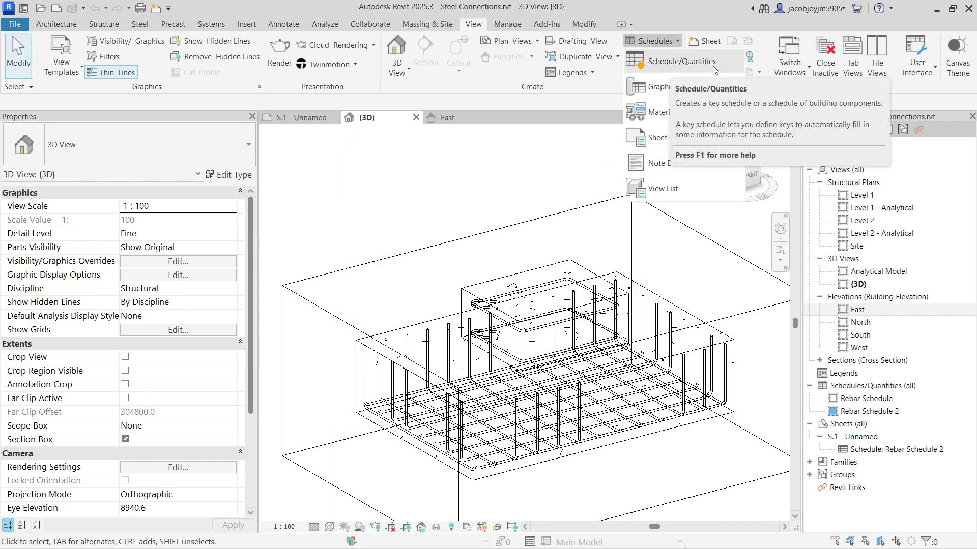
click(666, 60)
click(354, 310)
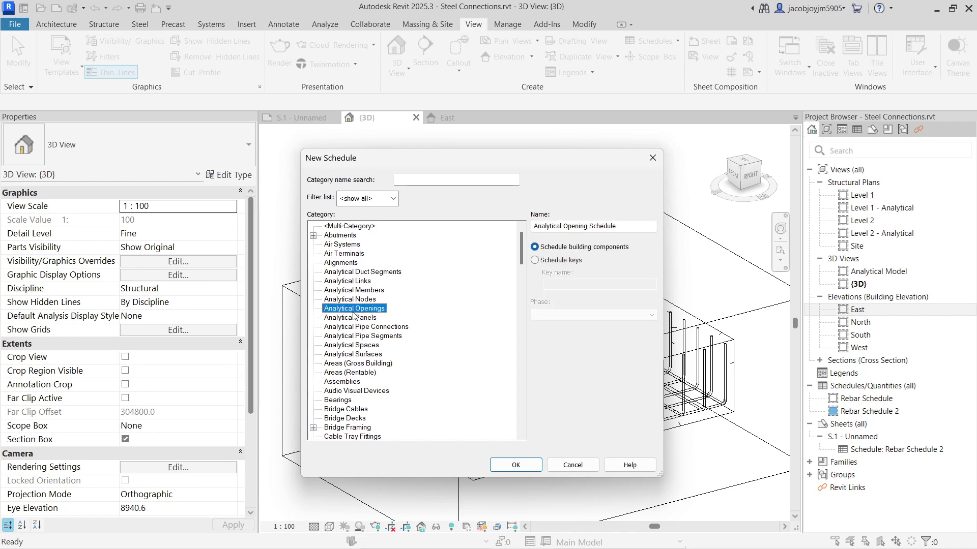
key(s)
key(s)
key(s)
key(s)
key(s)
key(s)
key(s)
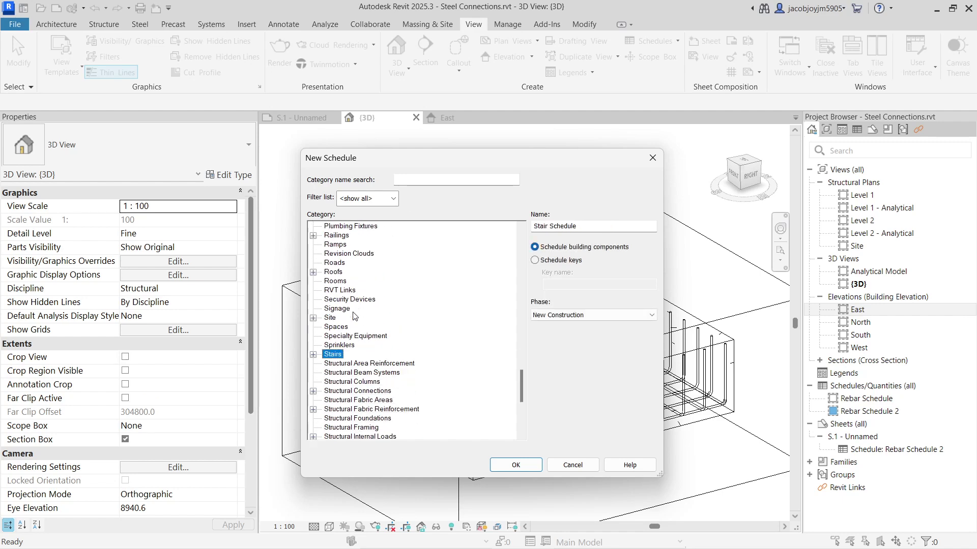
scroll(354, 324, down, 2)
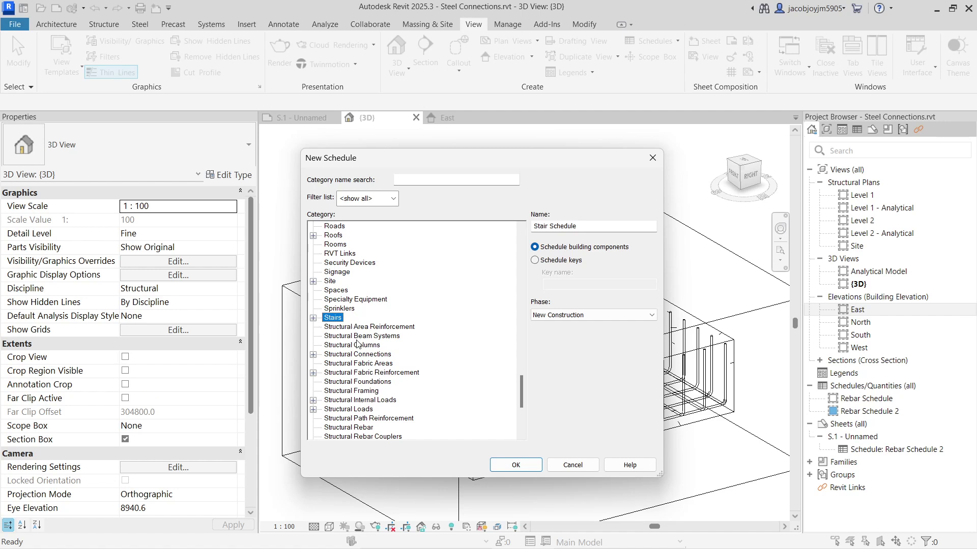
key(r)
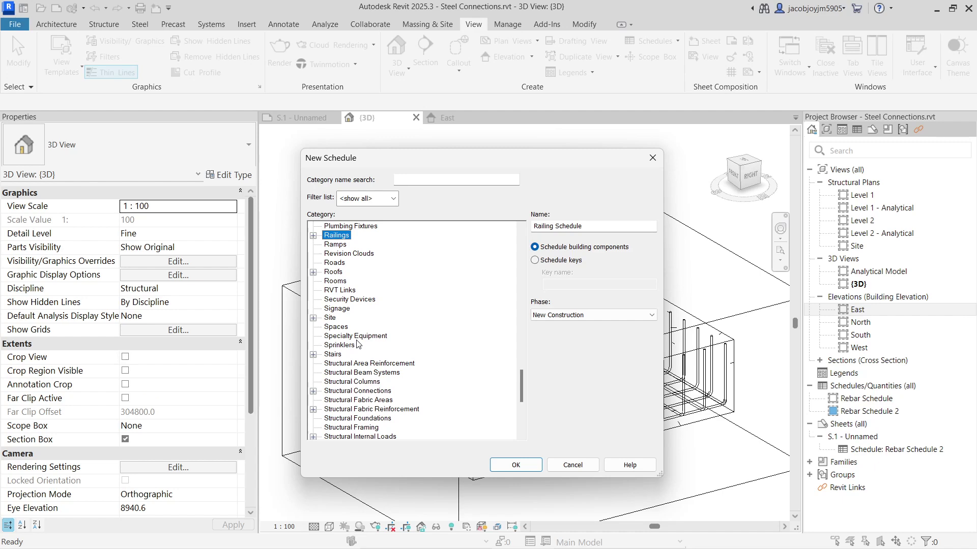
key(s)
key(t)
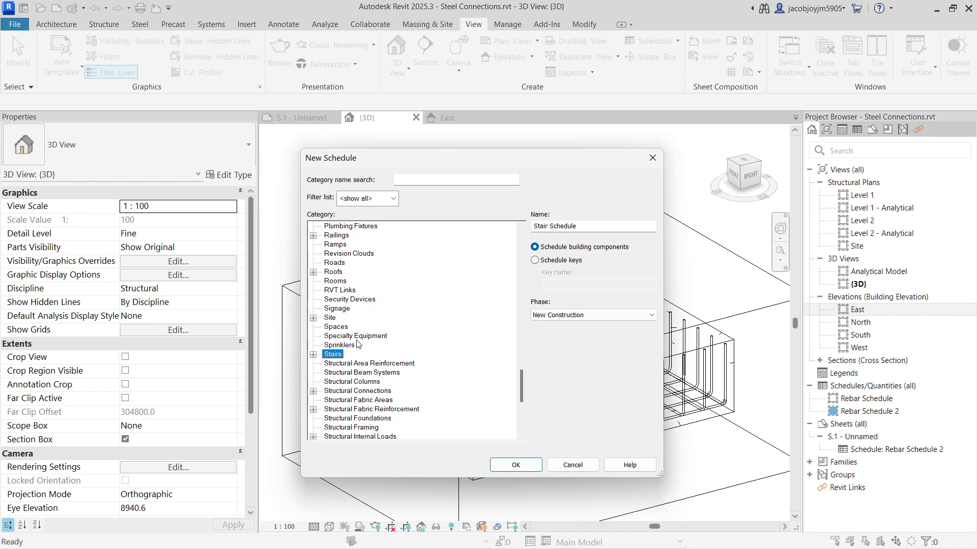
scroll(357, 345, down, 3)
scroll(358, 344, down, 2)
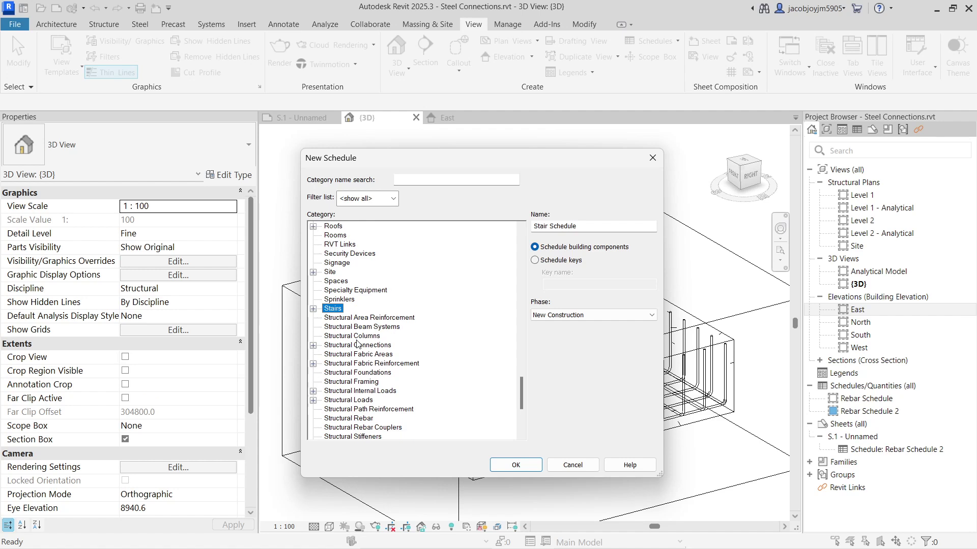
click(367, 420)
- Compare the Couplers, Tendons, Trusses and Multi-Category options, then settle on Structural Rebar
scroll(422, 364, down, 6)
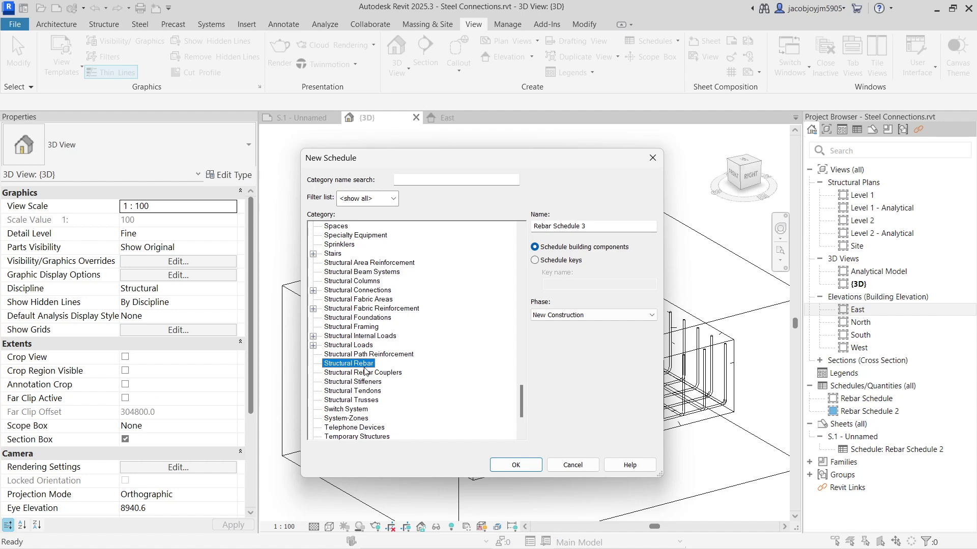
click(400, 373)
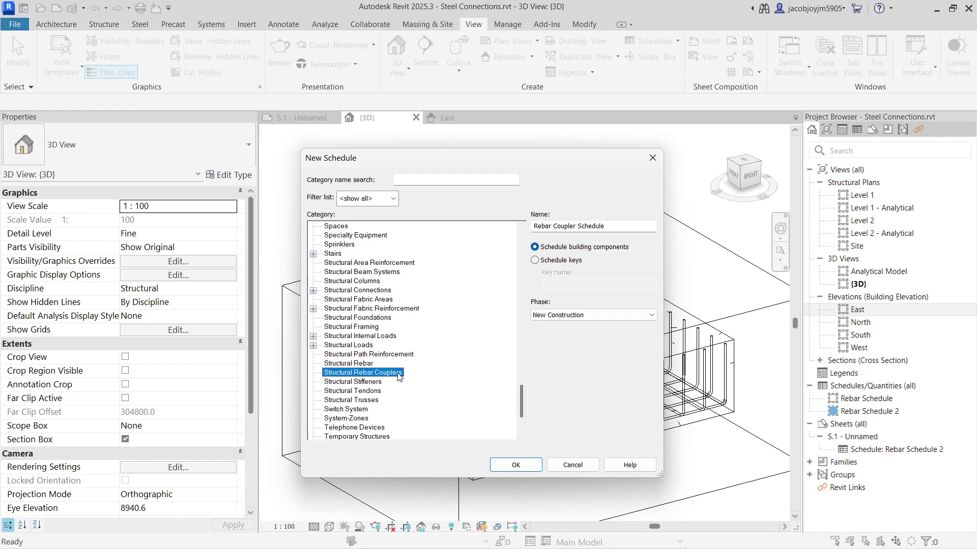
click(363, 382)
click(365, 391)
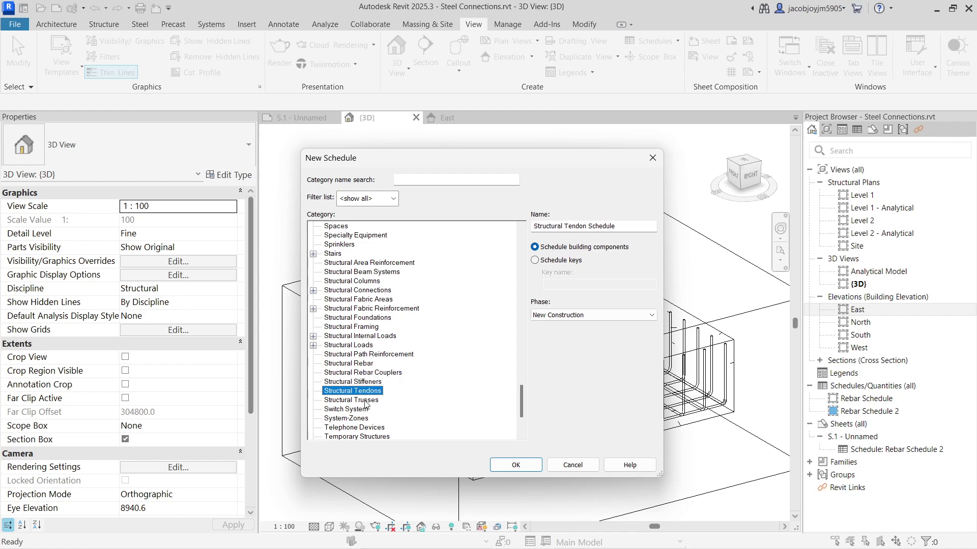
click(365, 401)
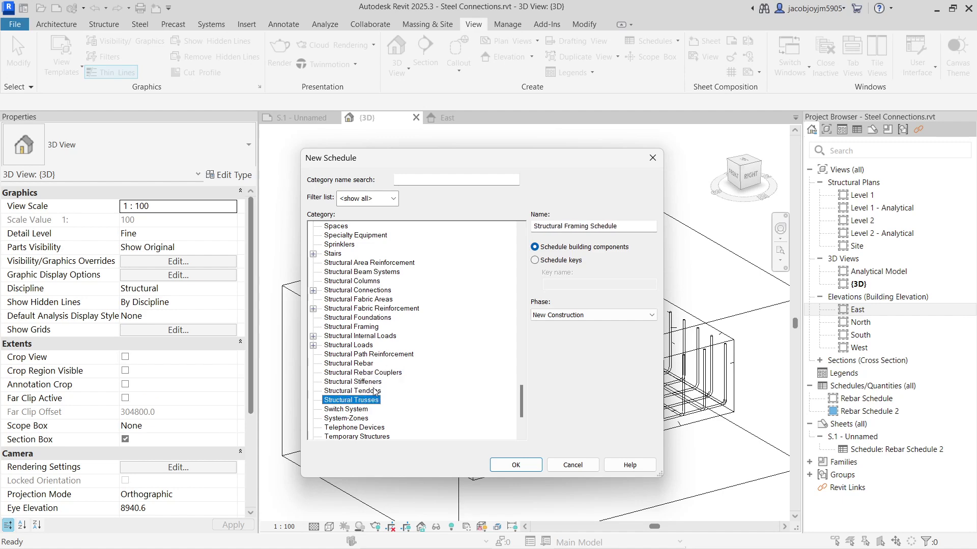
drag(522, 402, 520, 245)
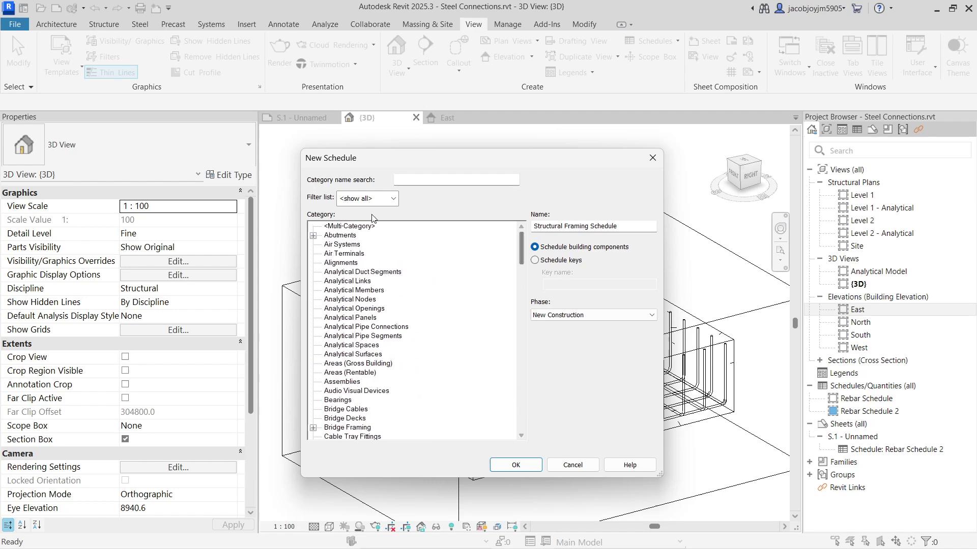
click(363, 228)
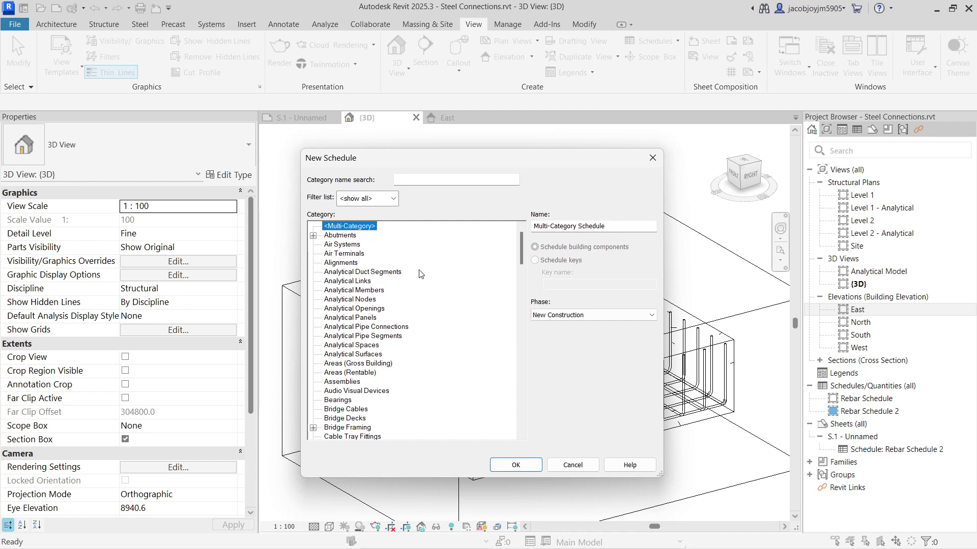
drag(520, 260, 517, 398)
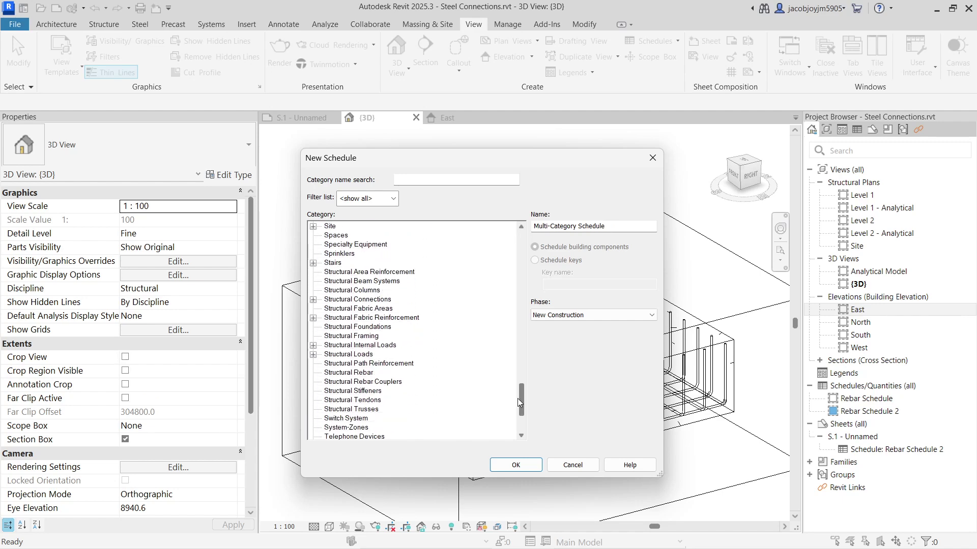
click(343, 373)
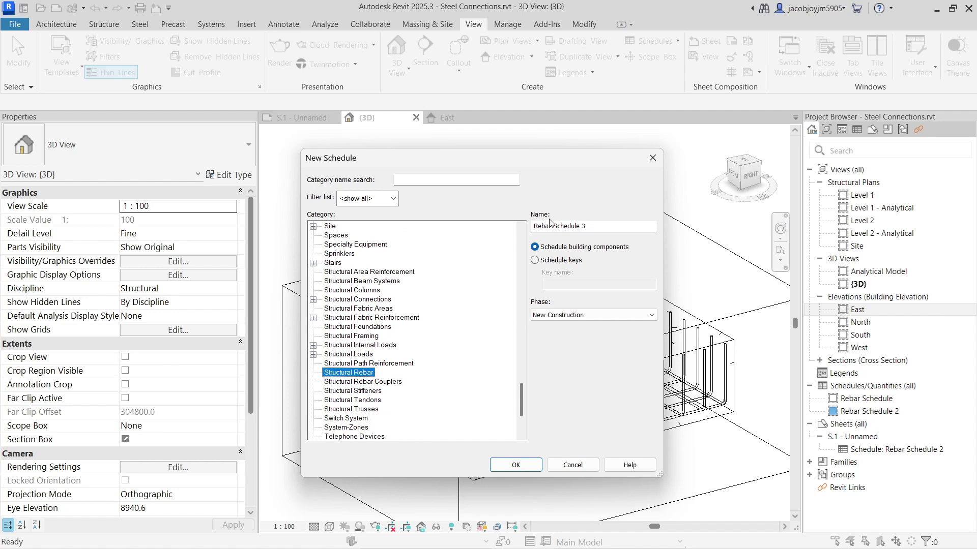
- Name the schedule cccccc, keep the New Construction phase, and confirm
drag(602, 226, 512, 222)
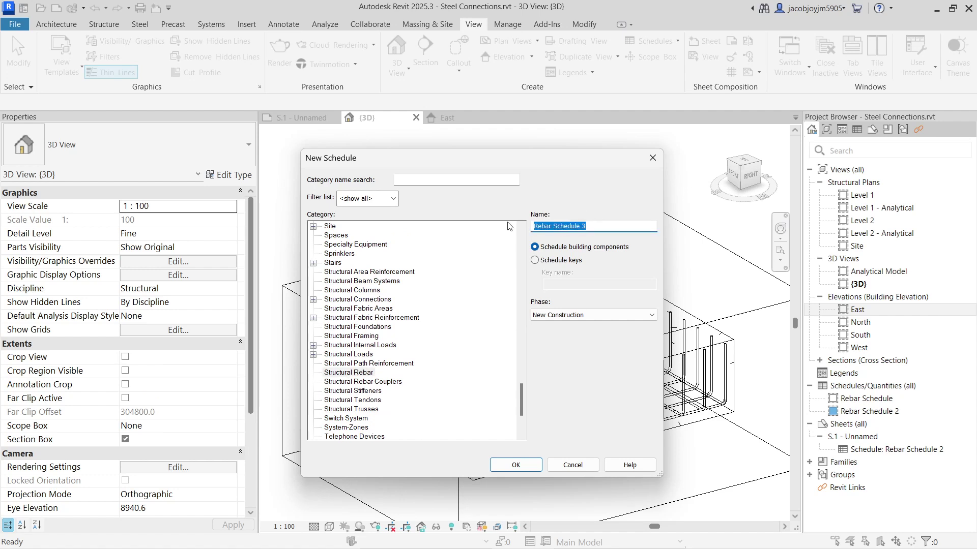
text(cccccc)
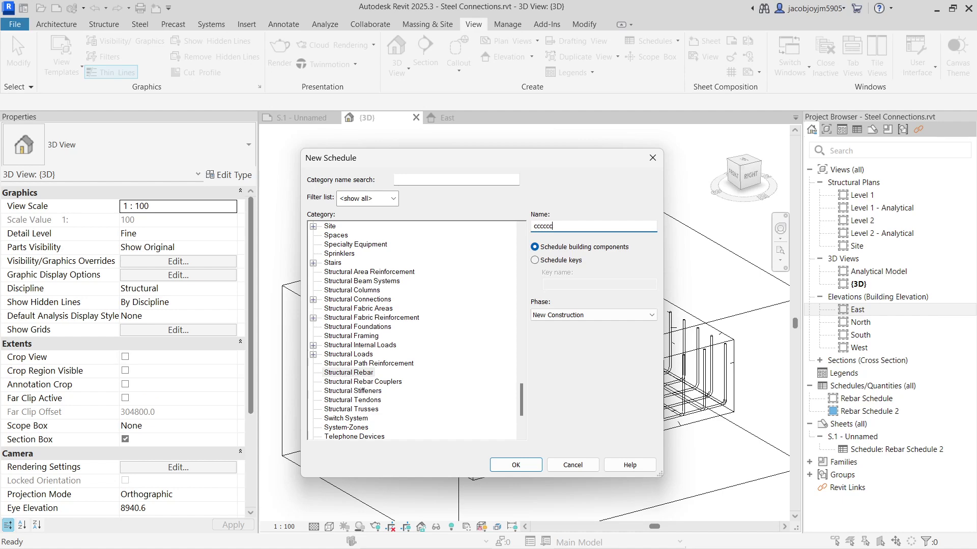
click(616, 316)
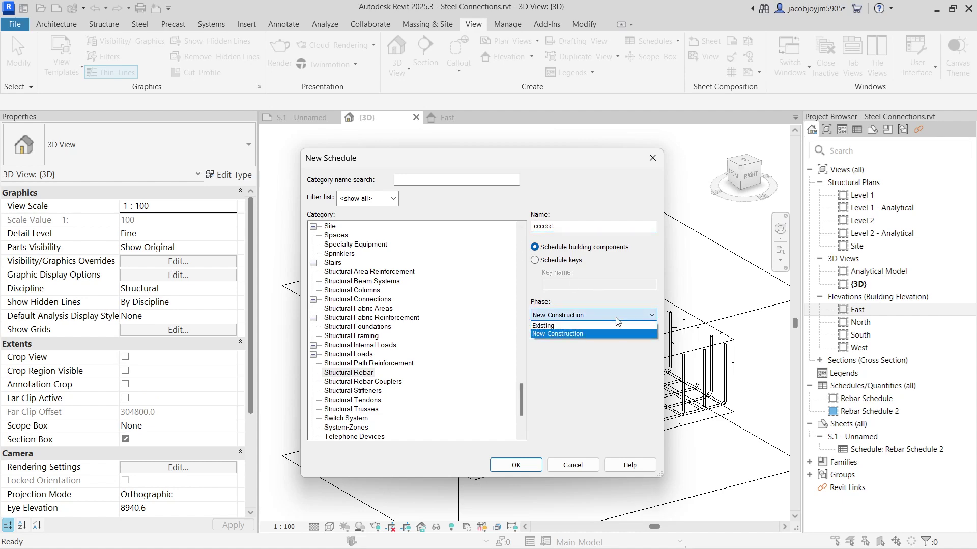
click(616, 318)
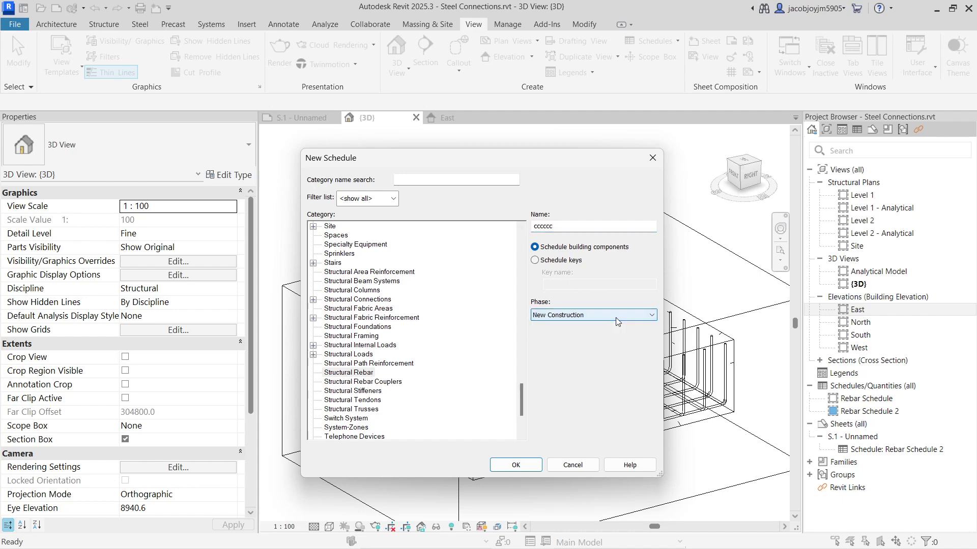
click(515, 466)
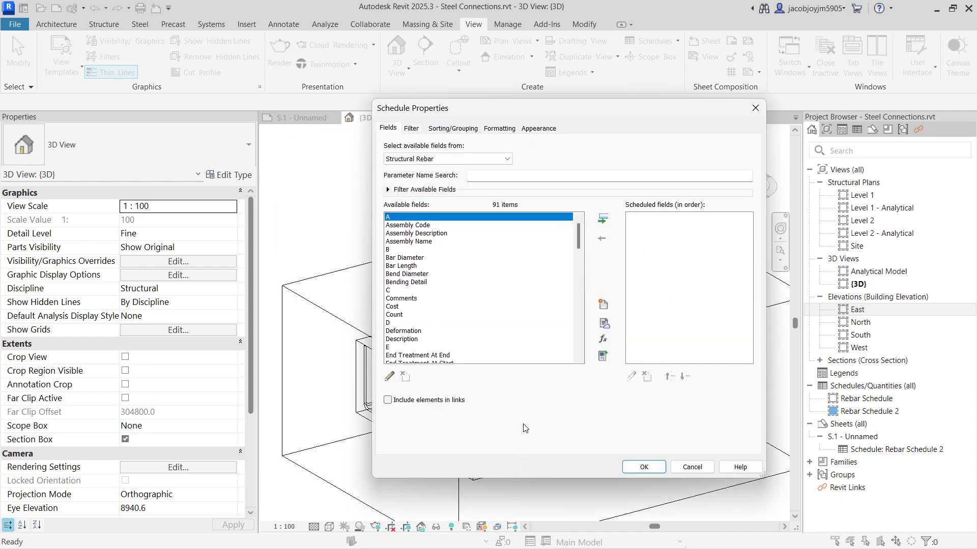
- Add bar dimension fields A, B, C, D and E to the scheduled fields
drag(599, 110, 539, 124)
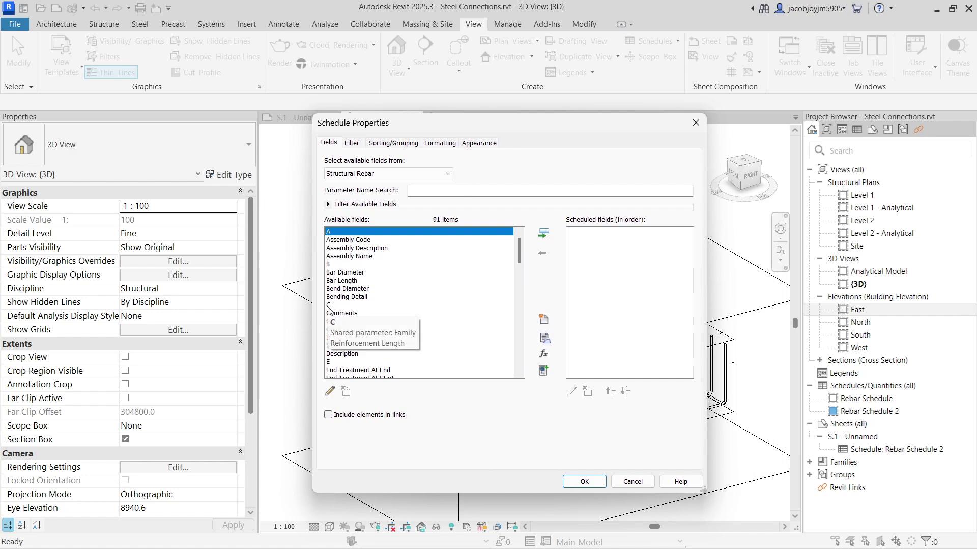
click(543, 234)
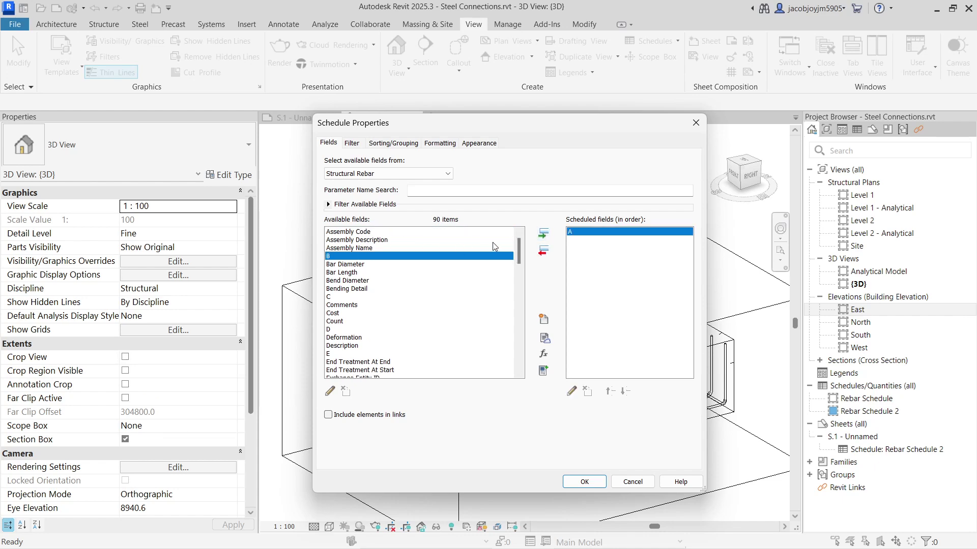
click(543, 234)
click(356, 289)
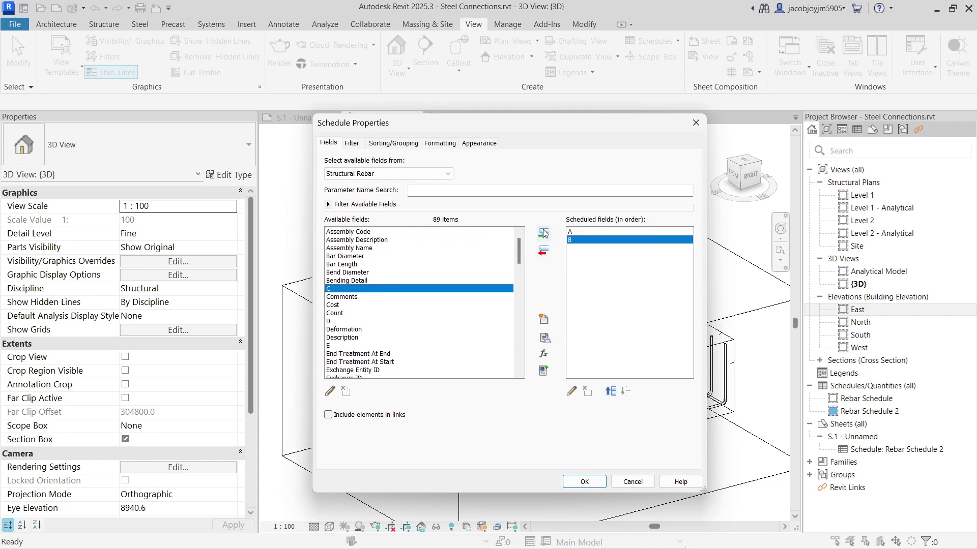
click(543, 234)
click(341, 313)
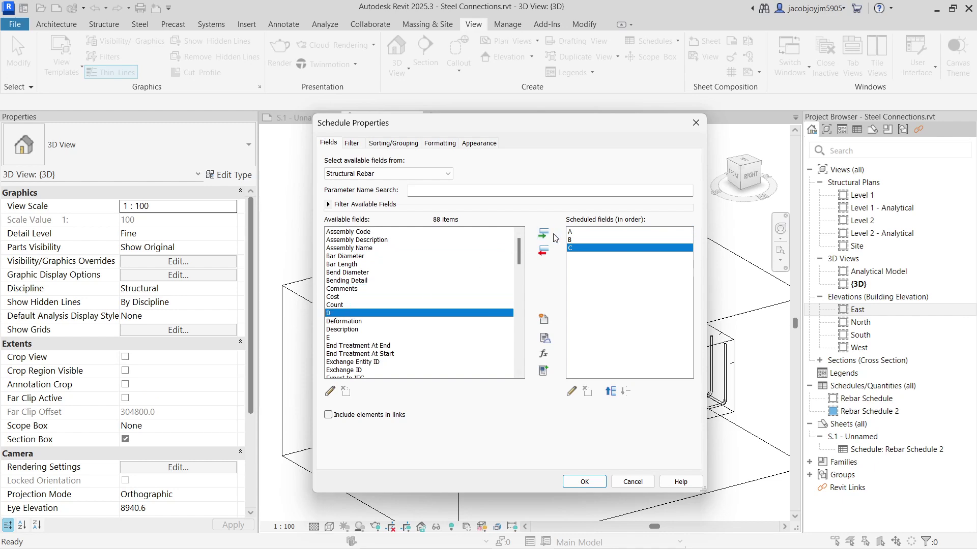
click(543, 234)
click(345, 329)
click(543, 233)
- Add fields F and G to the scheduled fields
scroll(421, 305, down, 4)
scroll(420, 305, down, 1)
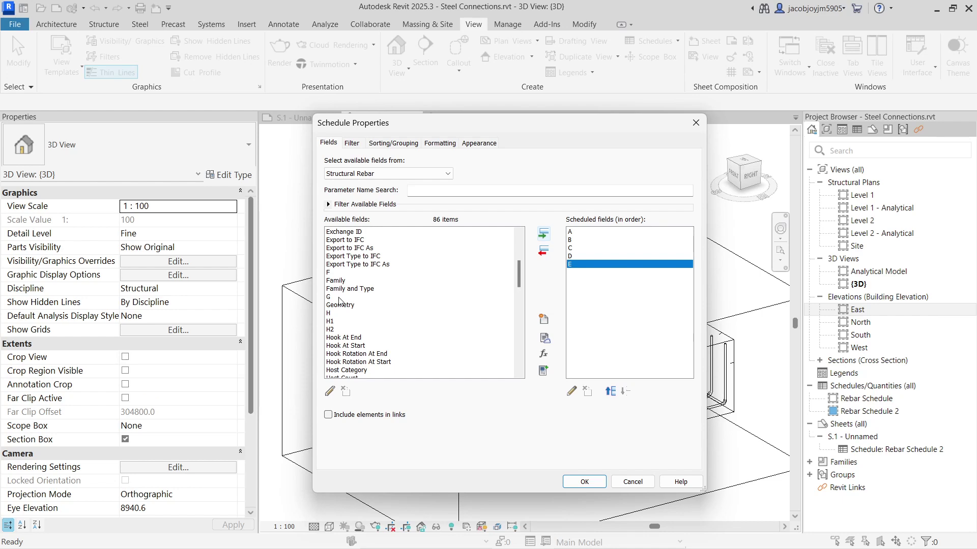
click(339, 272)
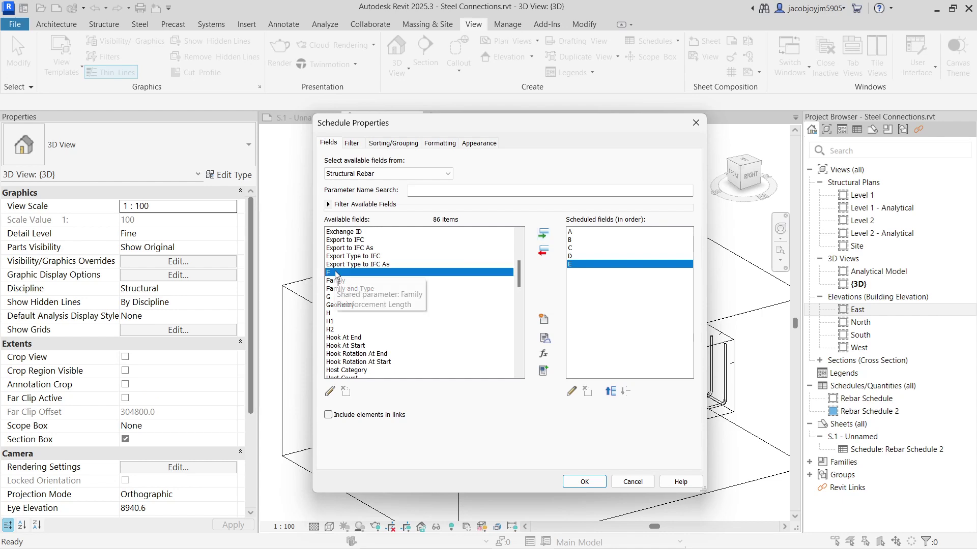
click(543, 233)
click(361, 289)
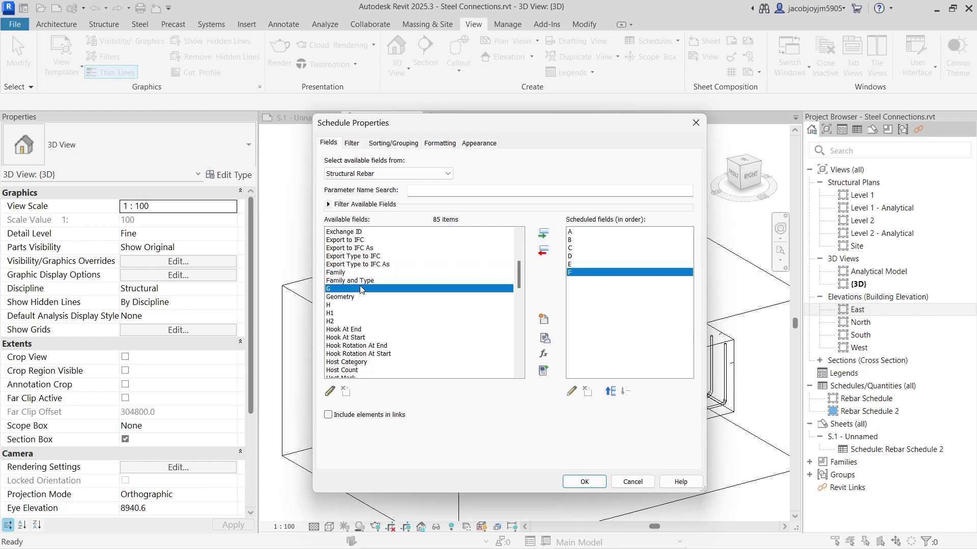
click(543, 234)
- Select field A among scheduled fields and look at the H1 available field
click(580, 232)
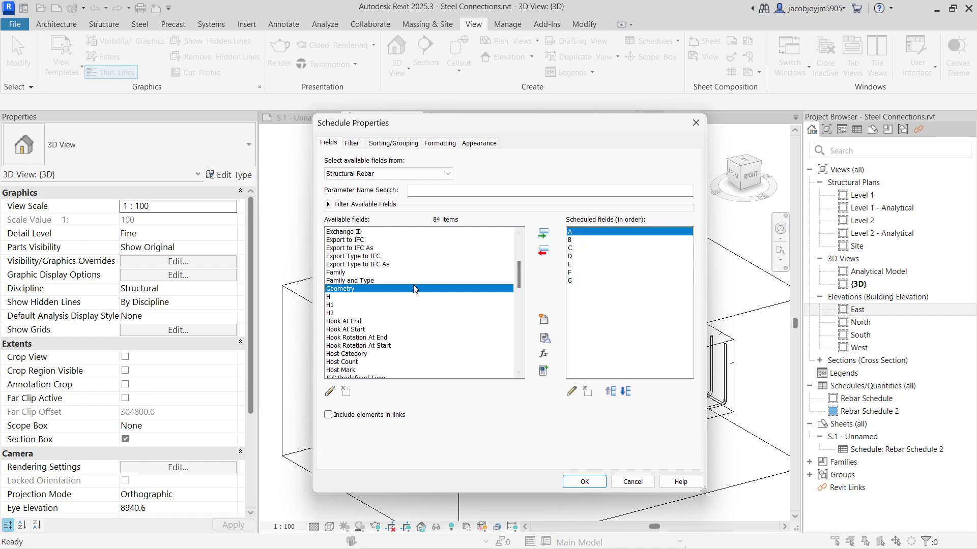
click(337, 305)
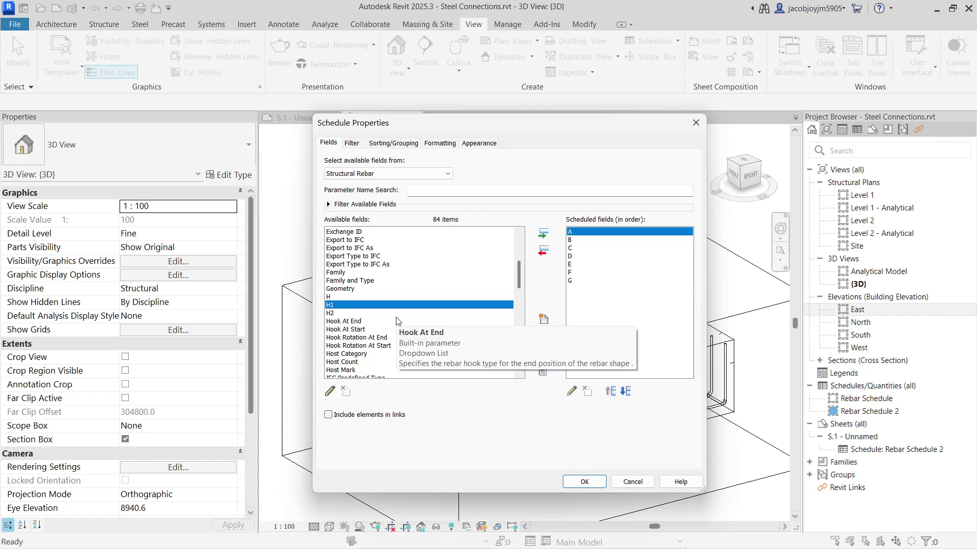
mouse_move(520, 277)
mouse_down()
mouse_move(519, 249)
mouse_move(514, 361)
mouse_move(526, 268)
mouse_move(525, 278)
mouse_up()
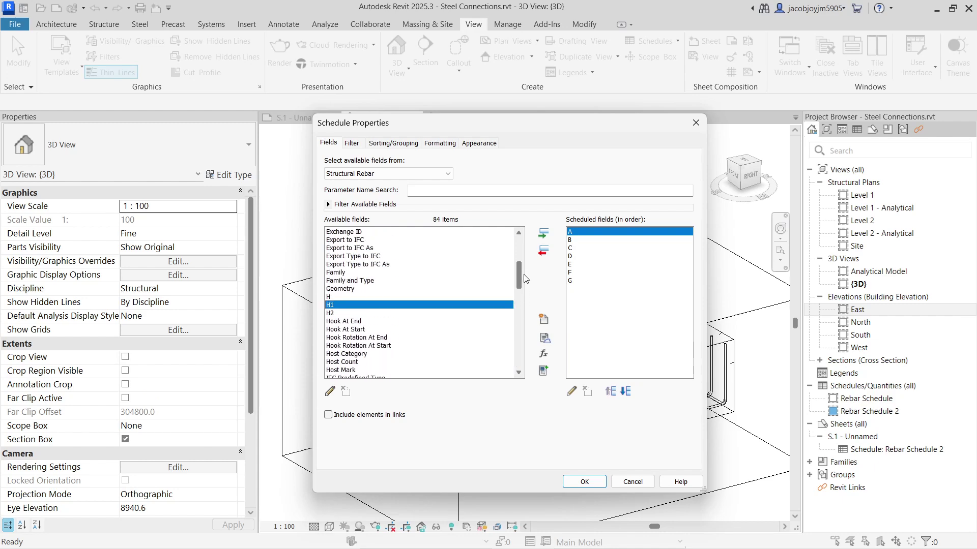
drag(526, 279, 523, 323)
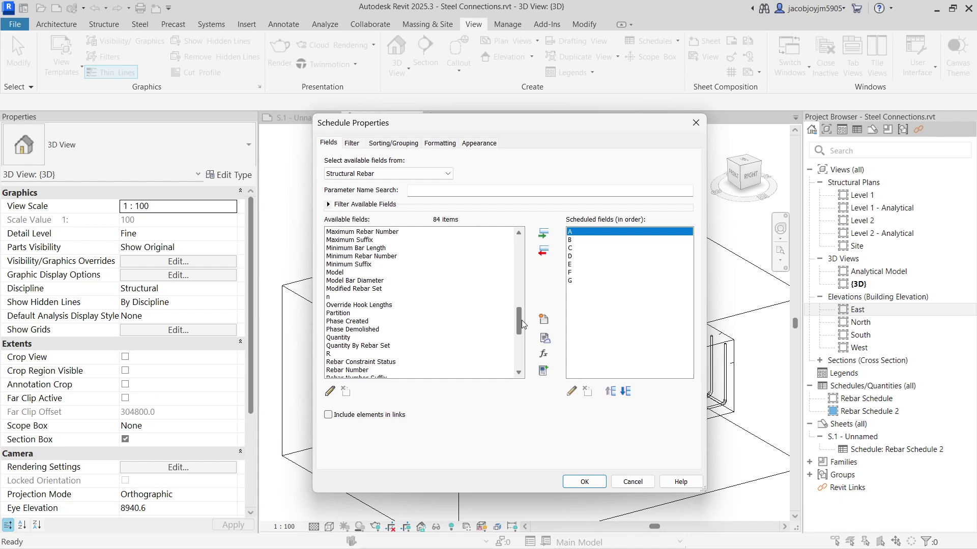
- Add Partition, Schedule Mark and Shape to the scheduled fields
click(355, 314)
click(543, 235)
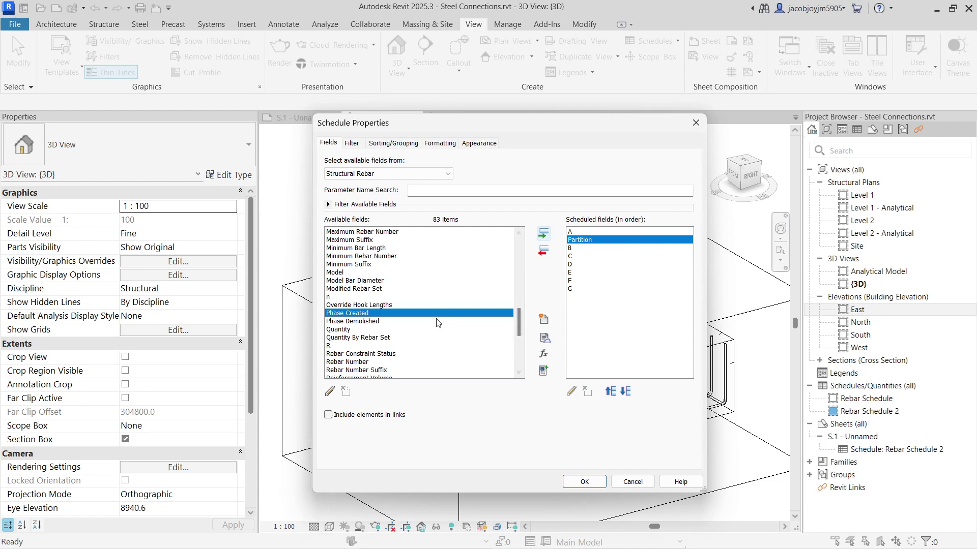
click(411, 306)
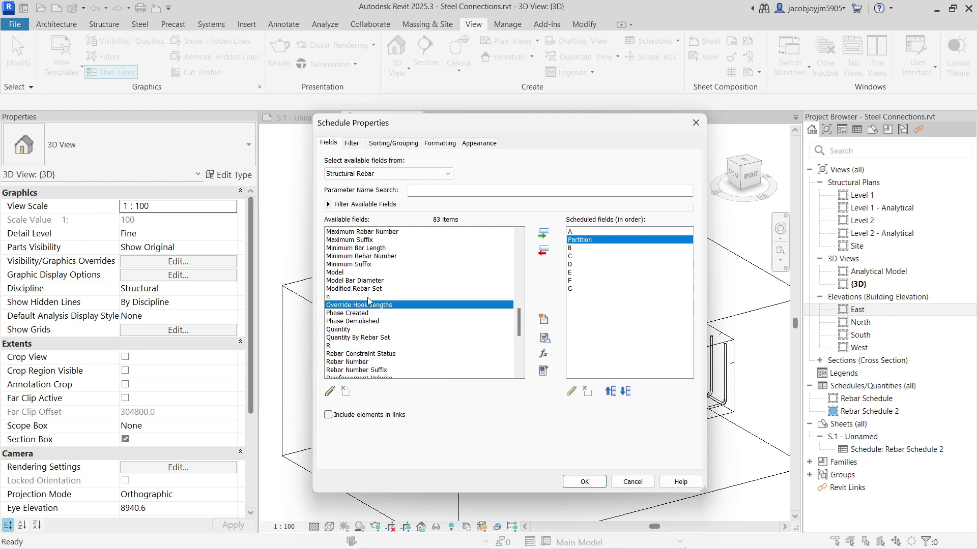
scroll(364, 346, down, 1)
scroll(364, 346, down, 4)
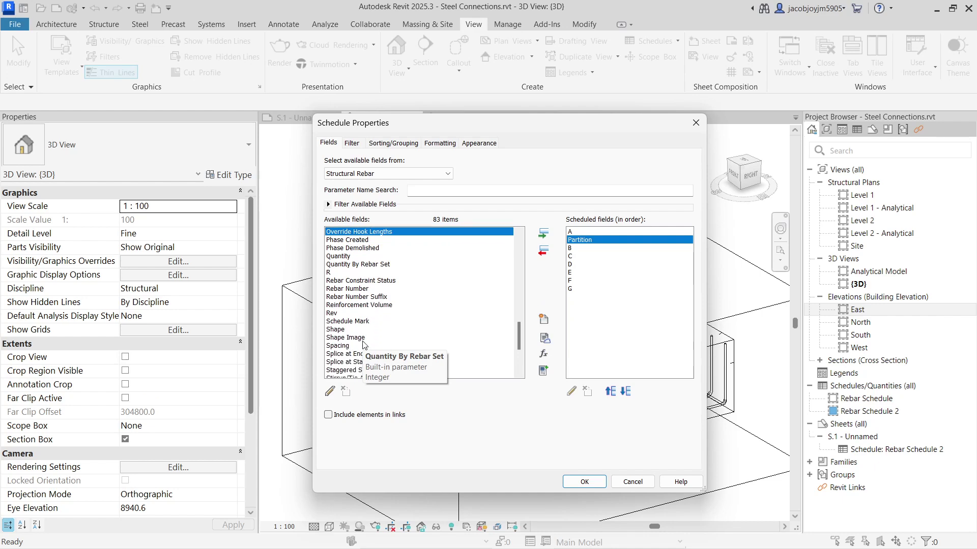
click(366, 273)
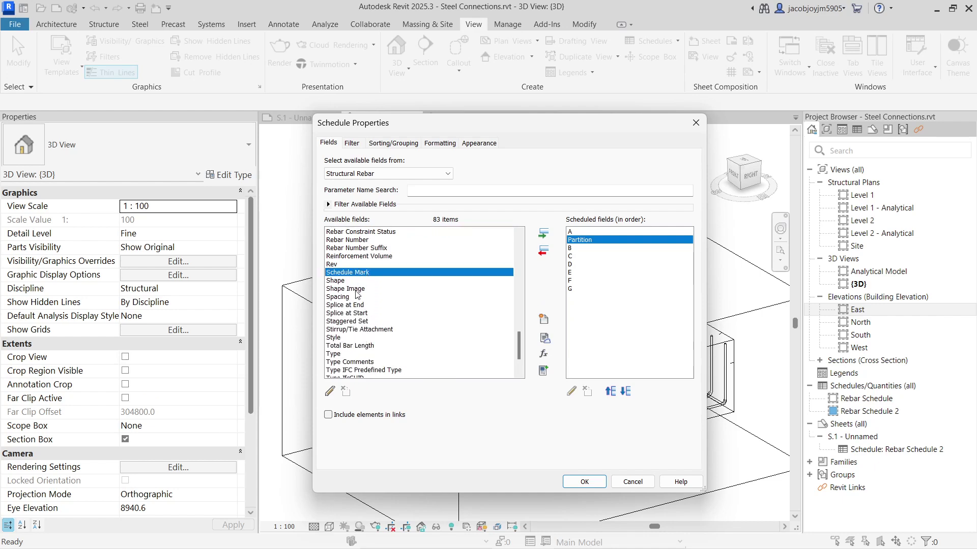
click(543, 234)
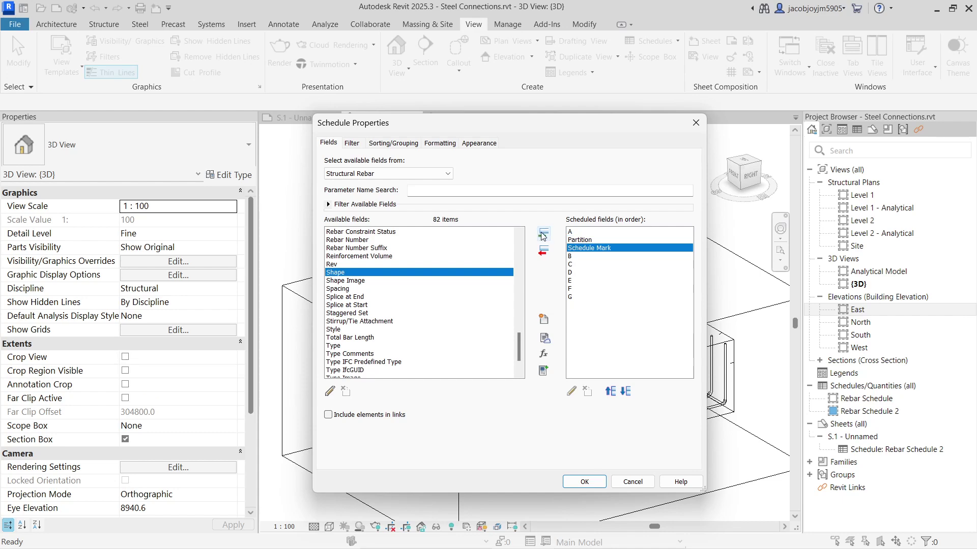
click(543, 234)
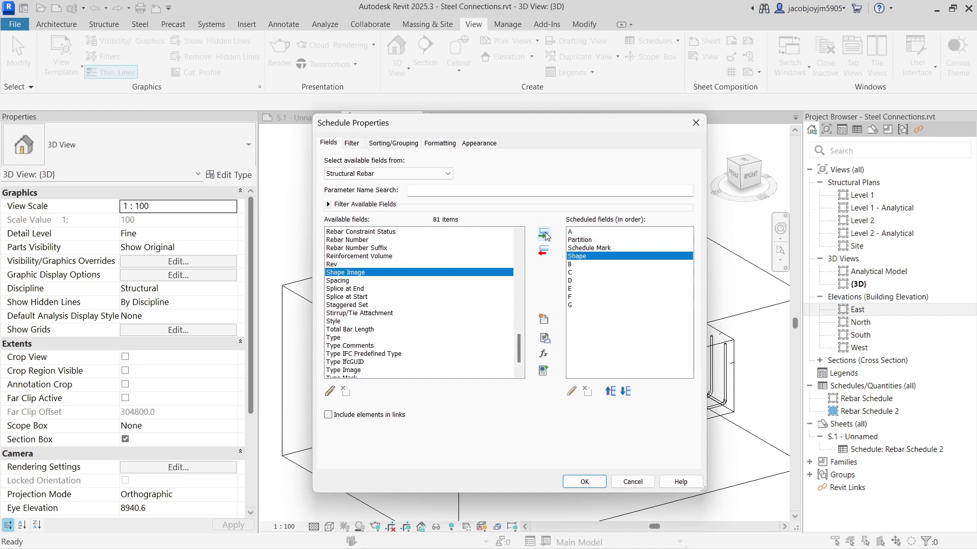
- Add Bending Detail, Bar Length and Total Bar Length to the scheduled fields
scroll(450, 347, down, 1)
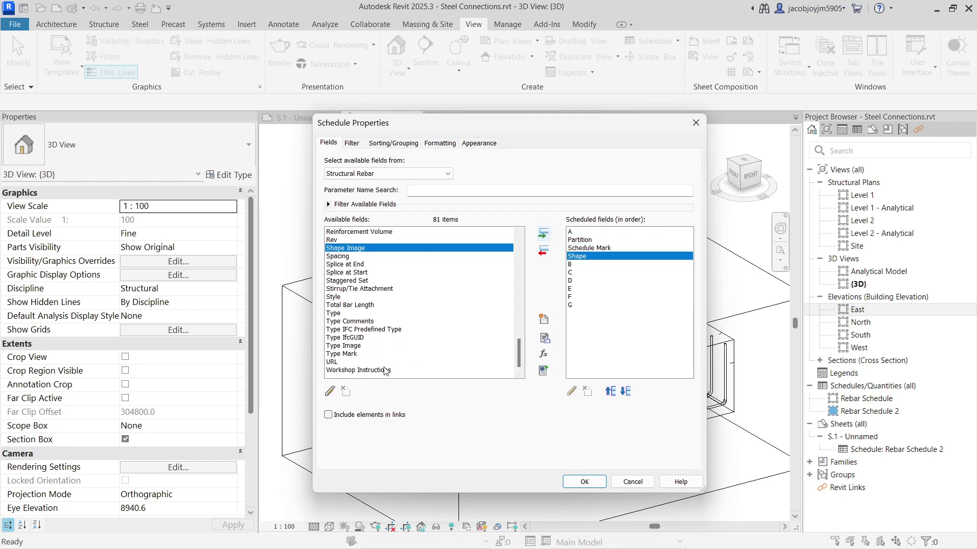
mouse_move(384, 371)
scroll(384, 371, up, 1)
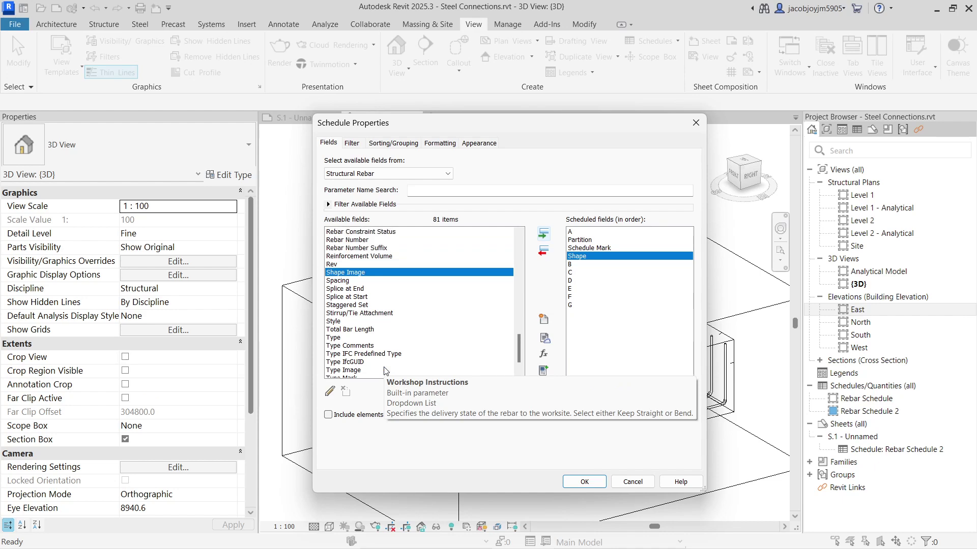
drag(518, 350, 517, 253)
click(369, 274)
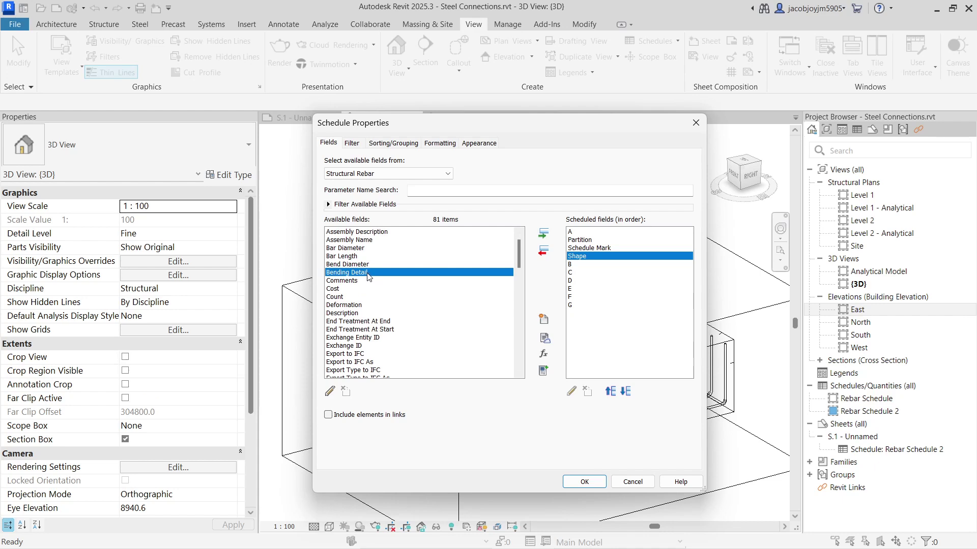
scroll(376, 276, up, 1)
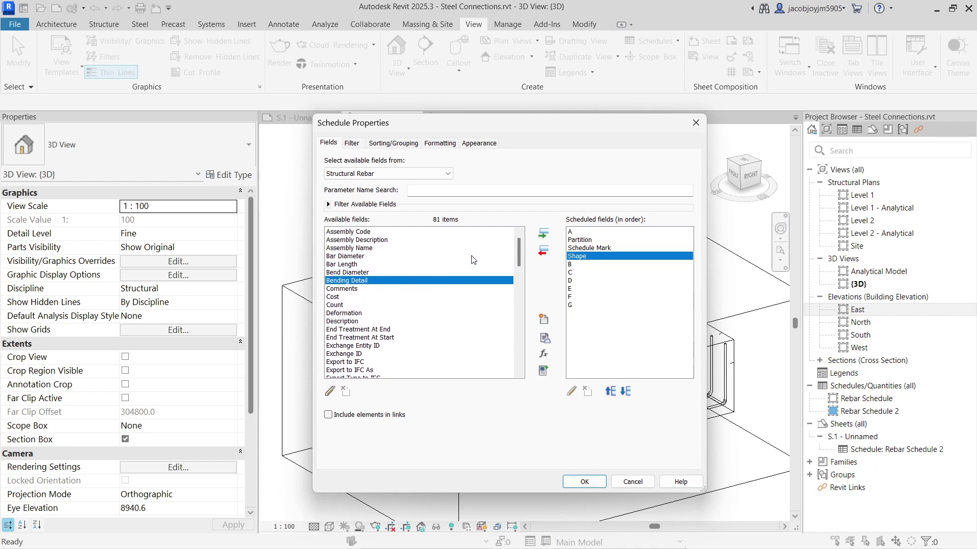
click(544, 234)
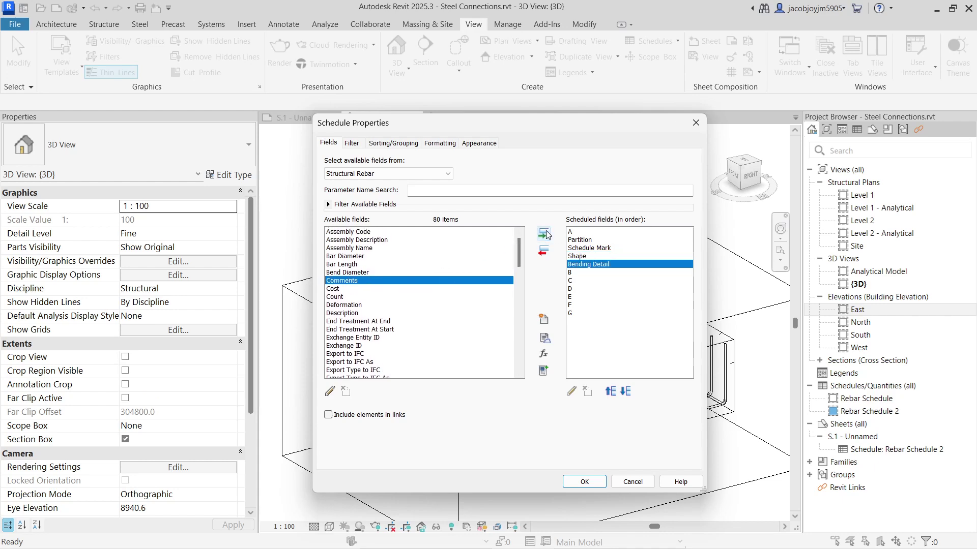
click(342, 265)
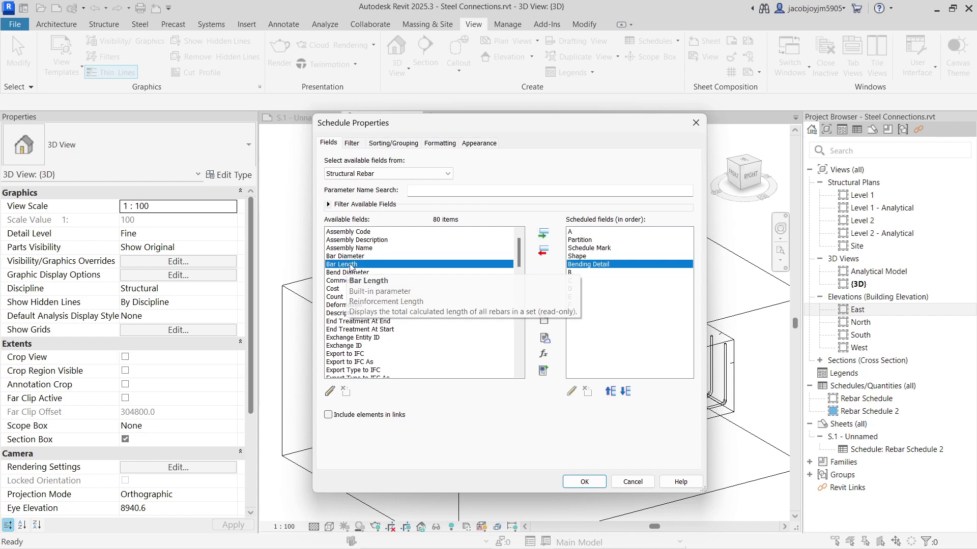
click(543, 235)
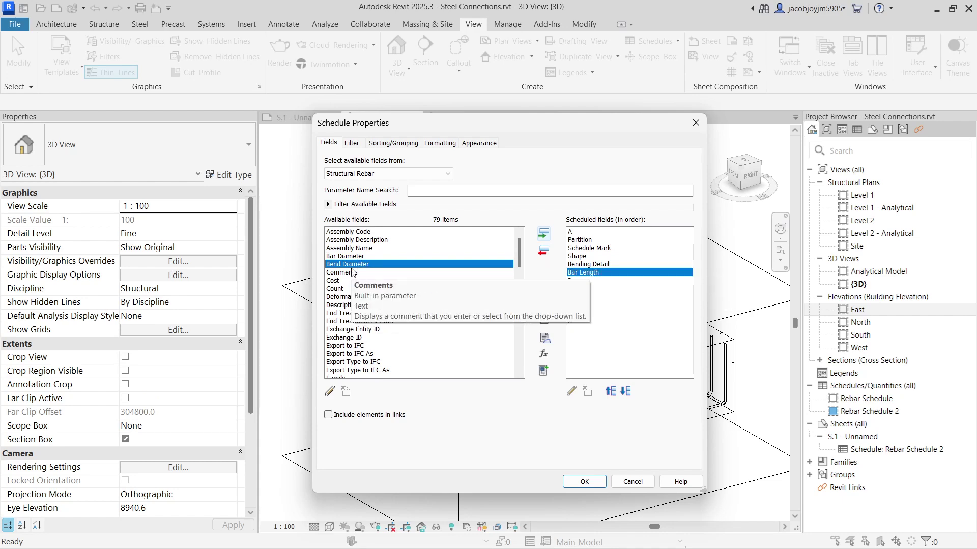
click(346, 313)
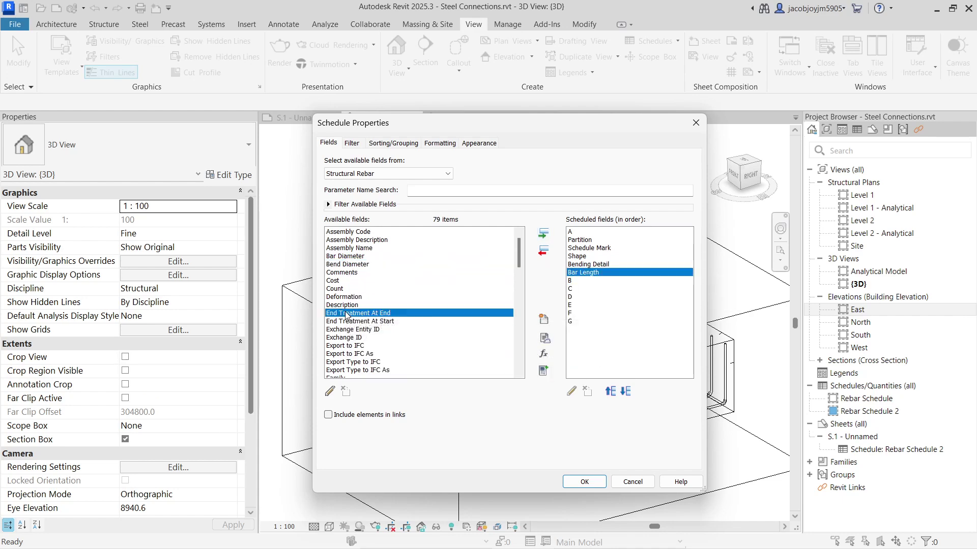
scroll(344, 315, down, 10)
click(458, 321)
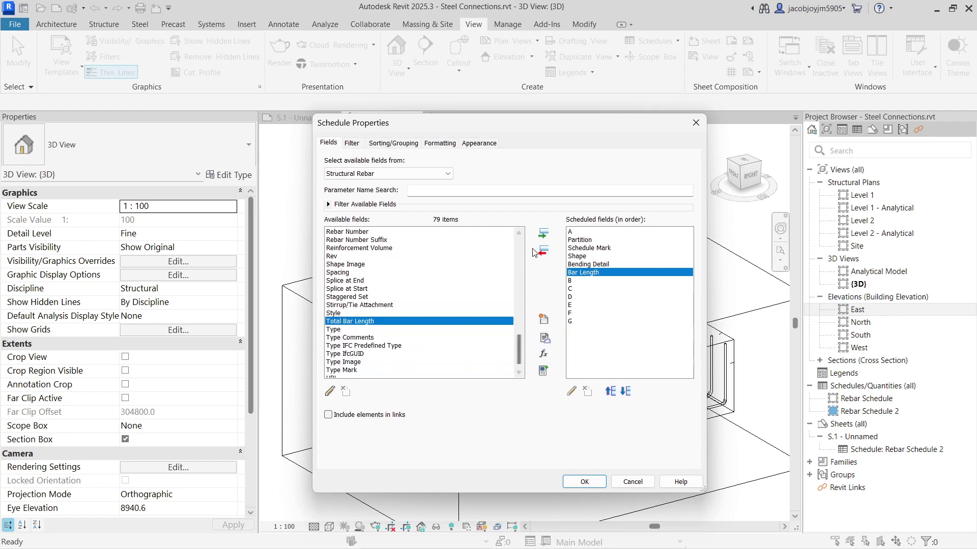
click(544, 234)
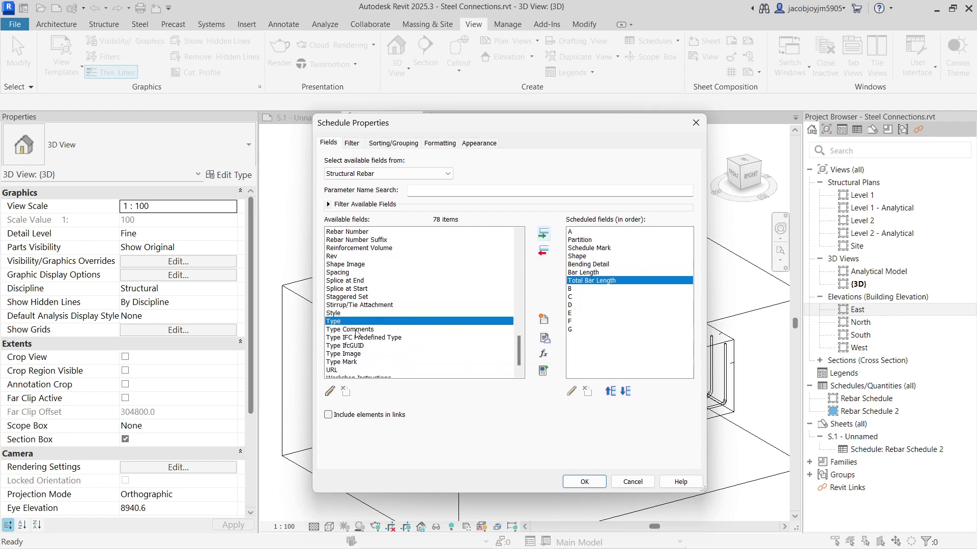
- Move field A five places down, below Total Bar Length, and create the schedule
click(572, 232)
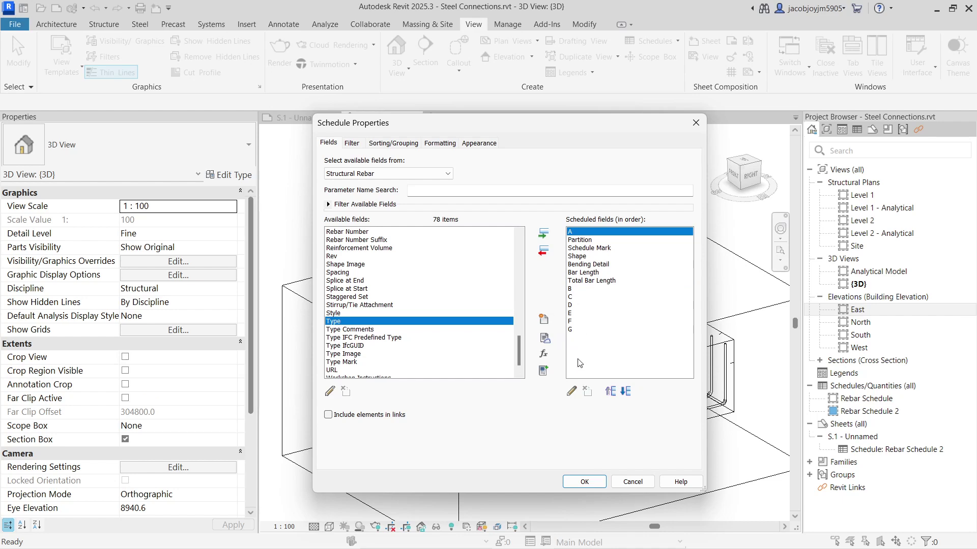
click(625, 391)
click(625, 391)
click(625, 391)
click(625, 392)
click(625, 391)
click(625, 391)
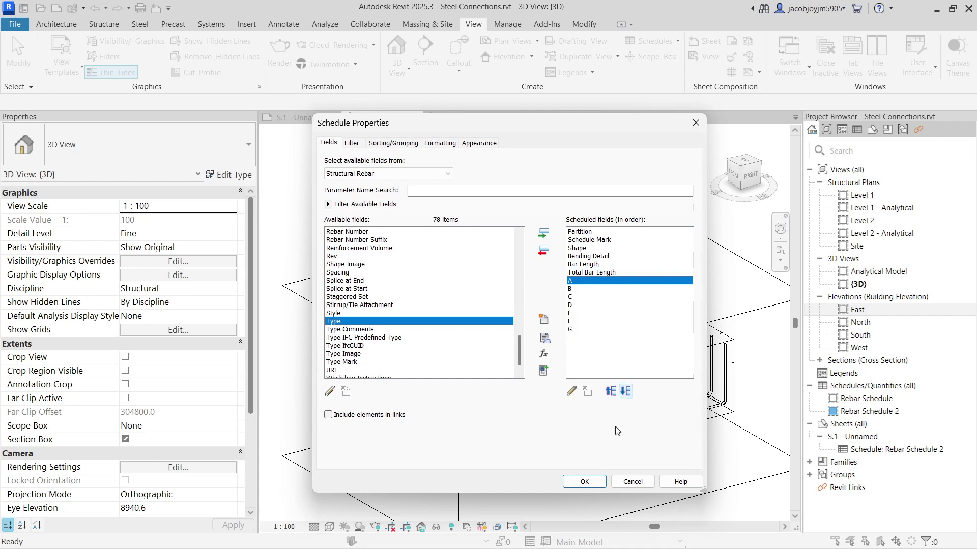
click(584, 482)
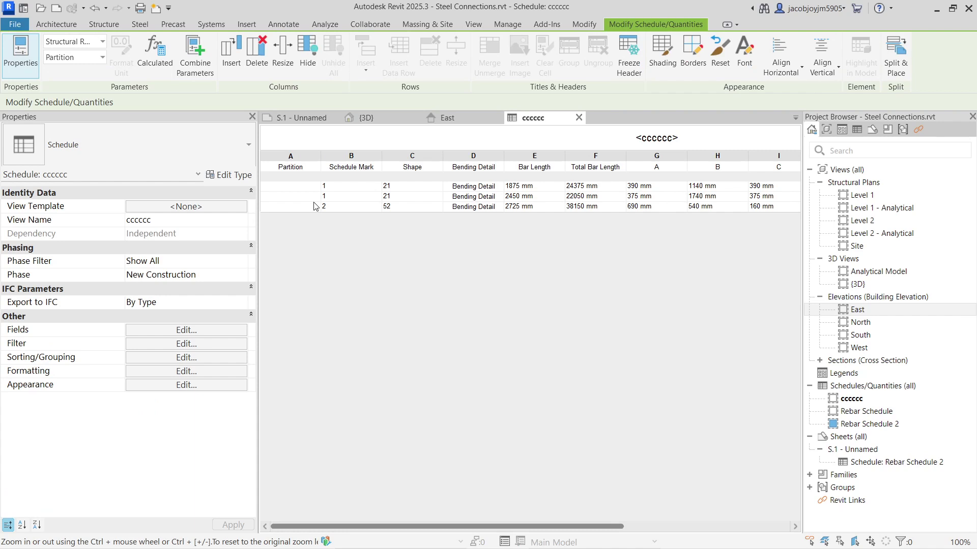
- Close the cccccc schedule and open sheet S.1 - Unnamed from the Project Browser
mouse_move(411, 526)
mouse_down()
mouse_move(591, 526)
mouse_move(409, 510)
mouse_up()
click(578, 117)
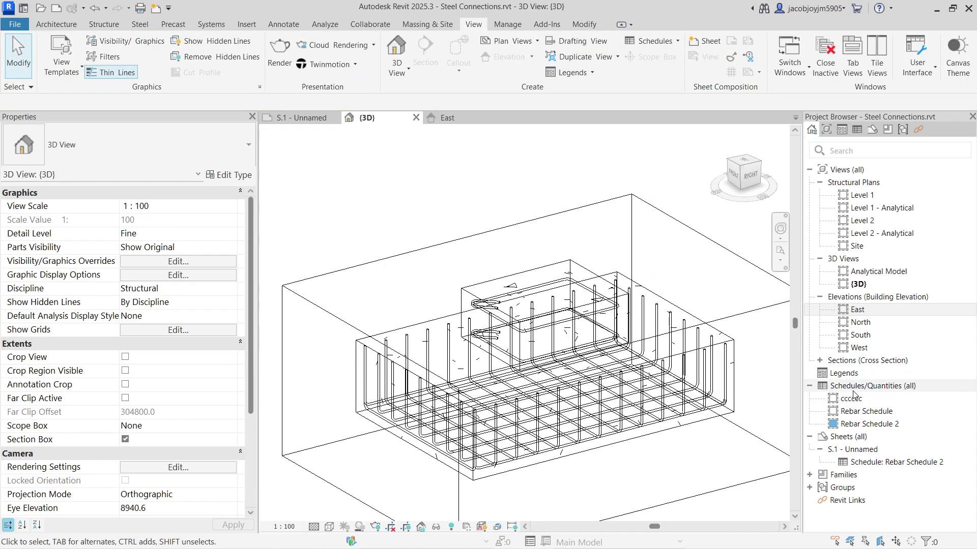
double_click(852, 449)
- Drag the cccccc schedule onto sheet S.1 and deselect it
scroll(527, 300, down, 5)
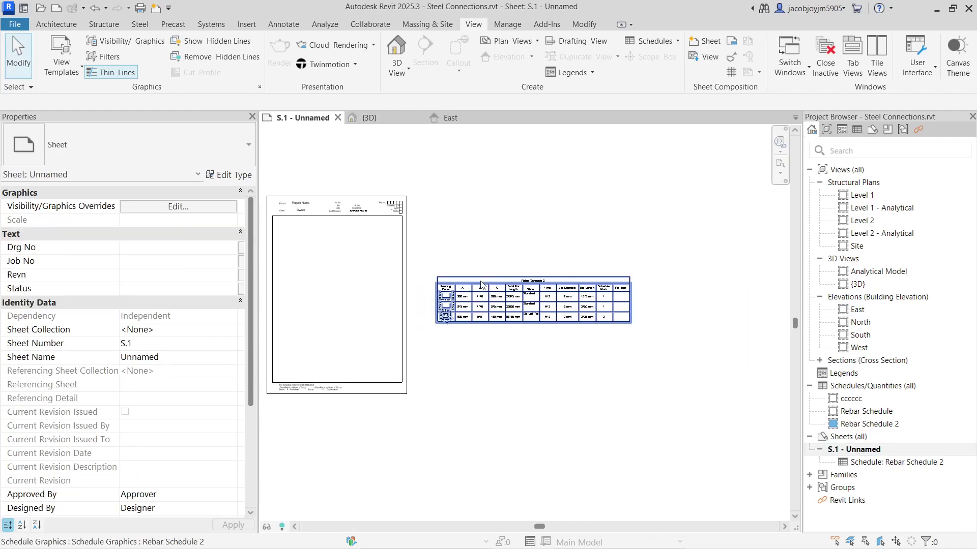
middle_drag(458, 316, 457, 266)
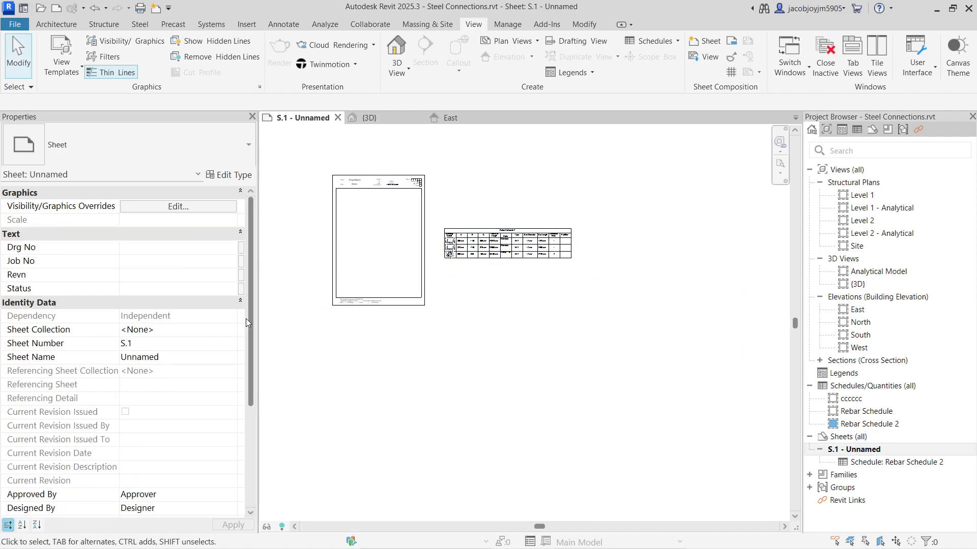
drag(869, 401, 547, 372)
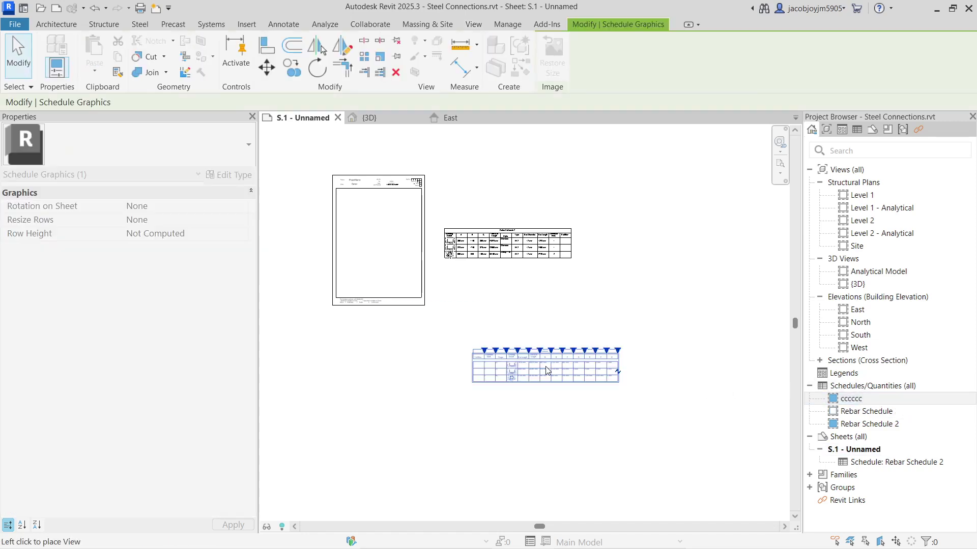
scroll(484, 395, up, 5)
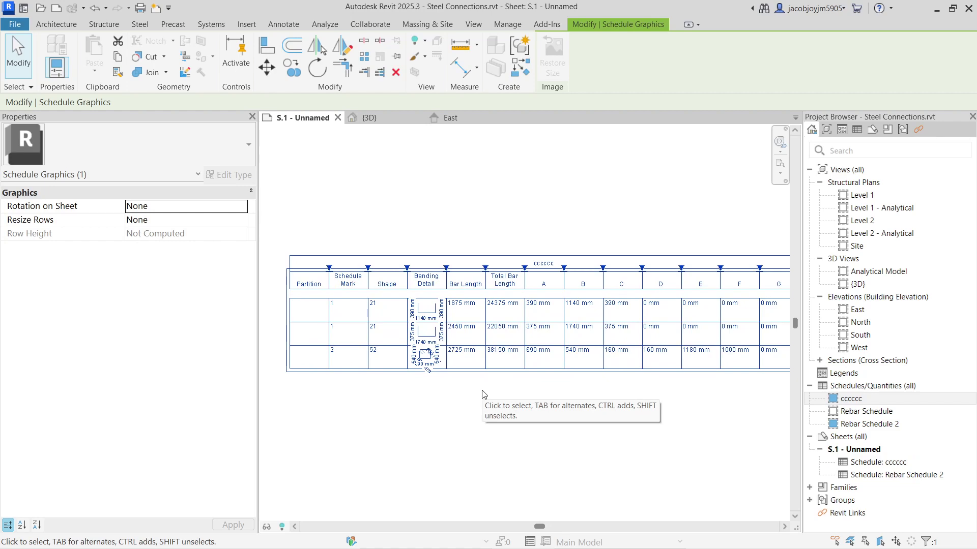
scroll(462, 396, down, 2)
click(645, 410)
- Pan the sheet to review schedule columns D–G, then open the cccccc schedule view
scroll(689, 376, up, 4)
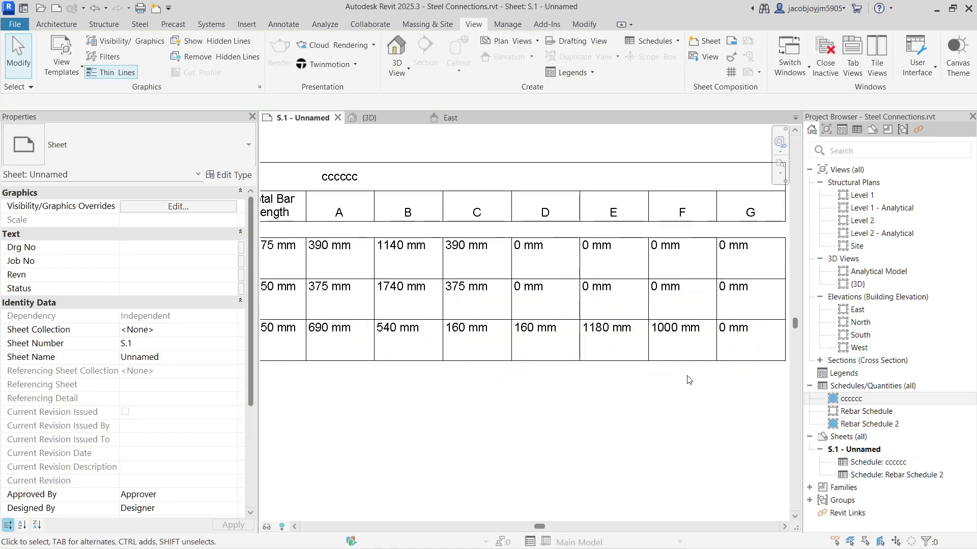
scroll(689, 380, down, 2)
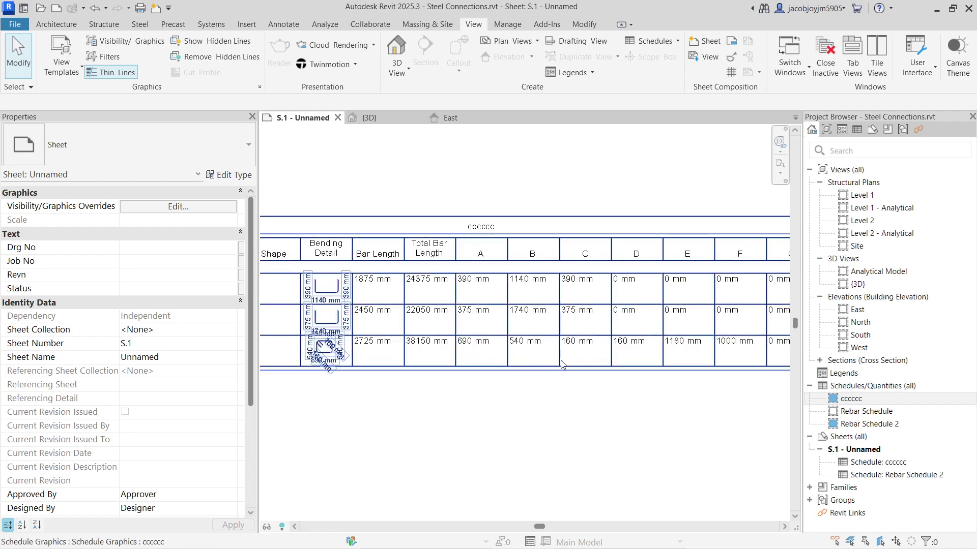
middle_drag(323, 361, 469, 361)
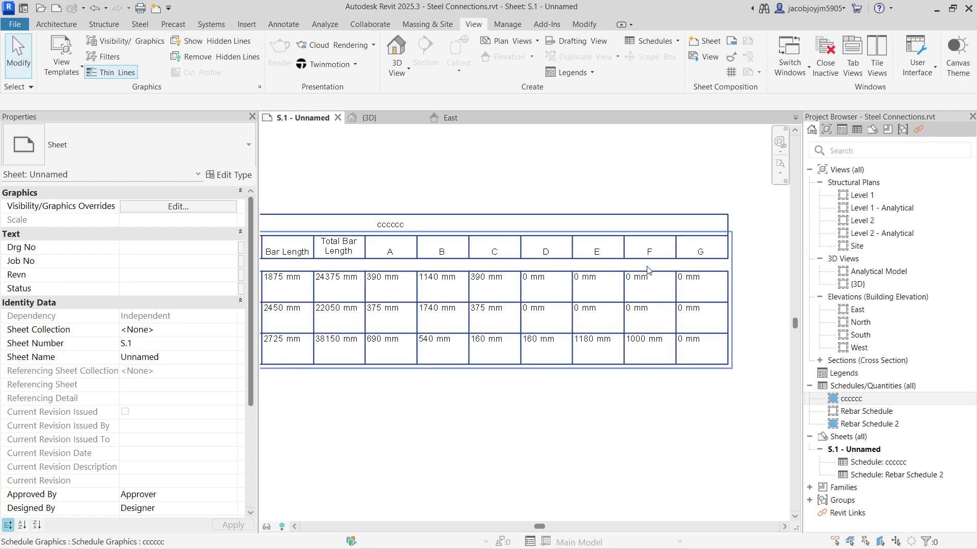
scroll(710, 284, up, 1)
scroll(710, 284, up, 2)
middle_drag(710, 283, 663, 351)
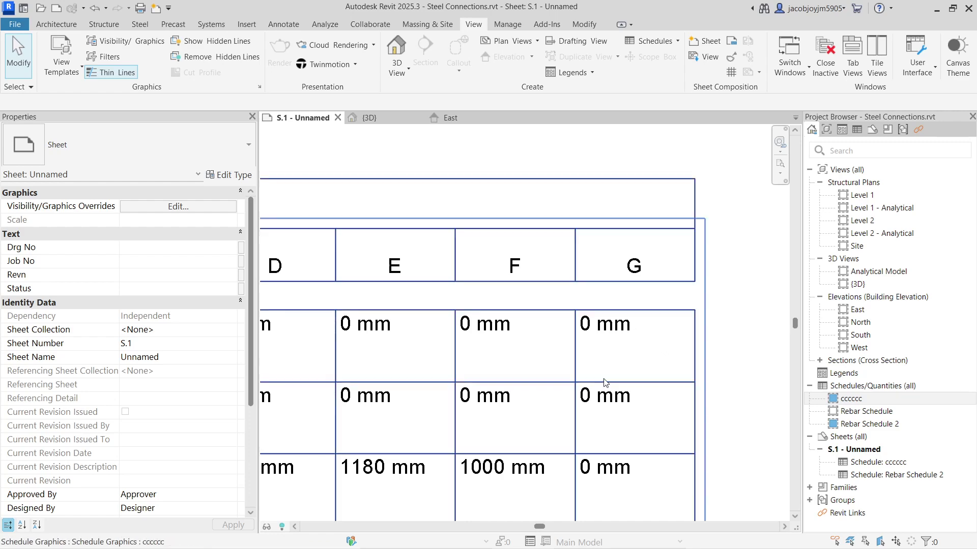
scroll(642, 314, down, 3)
double_click(644, 298)
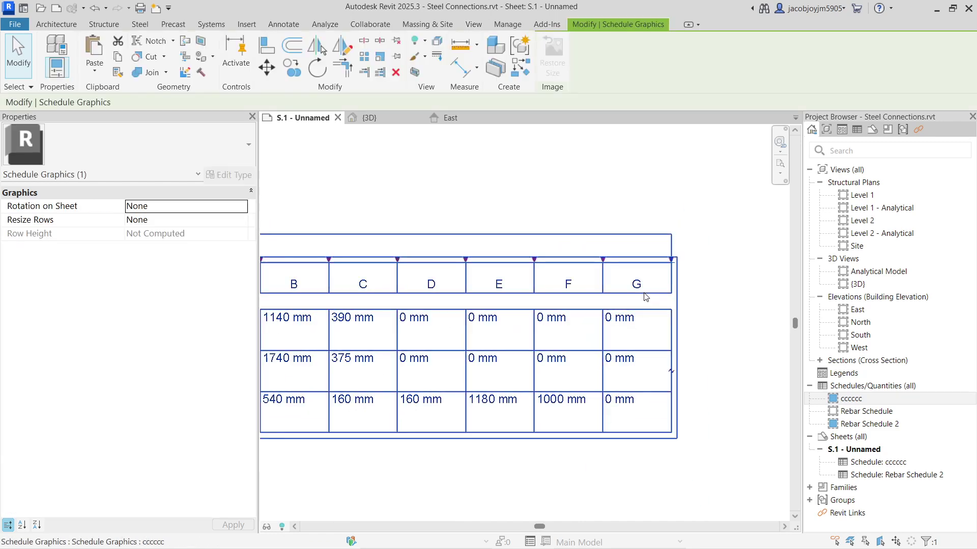
drag(512, 526, 677, 526)
- Hide column G of the cccccc schedule, then select the empty Partition column
click(782, 152)
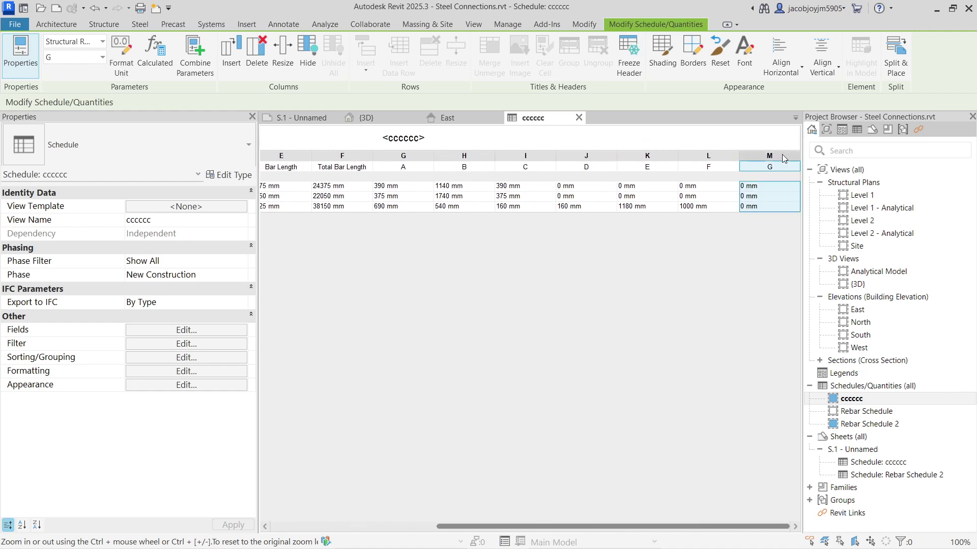
click(314, 61)
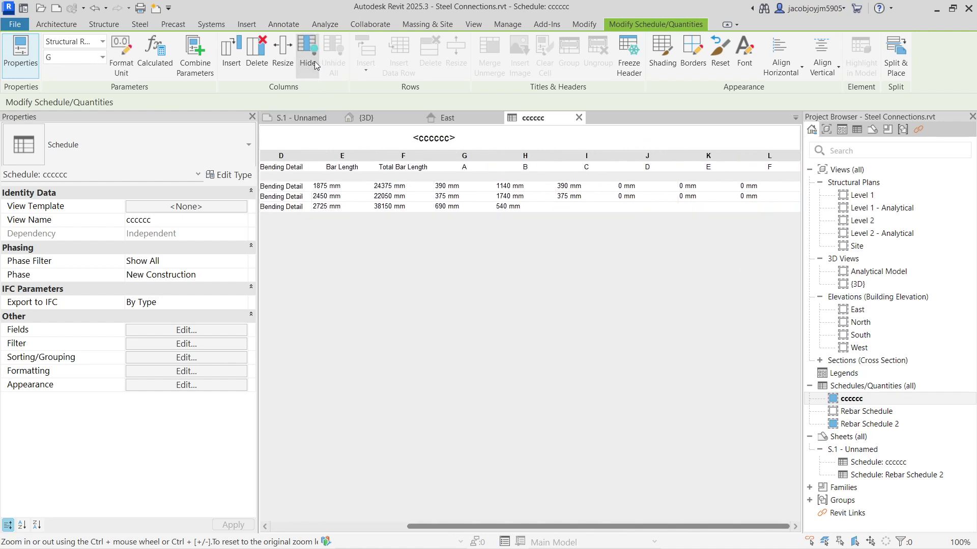
drag(620, 526, 482, 526)
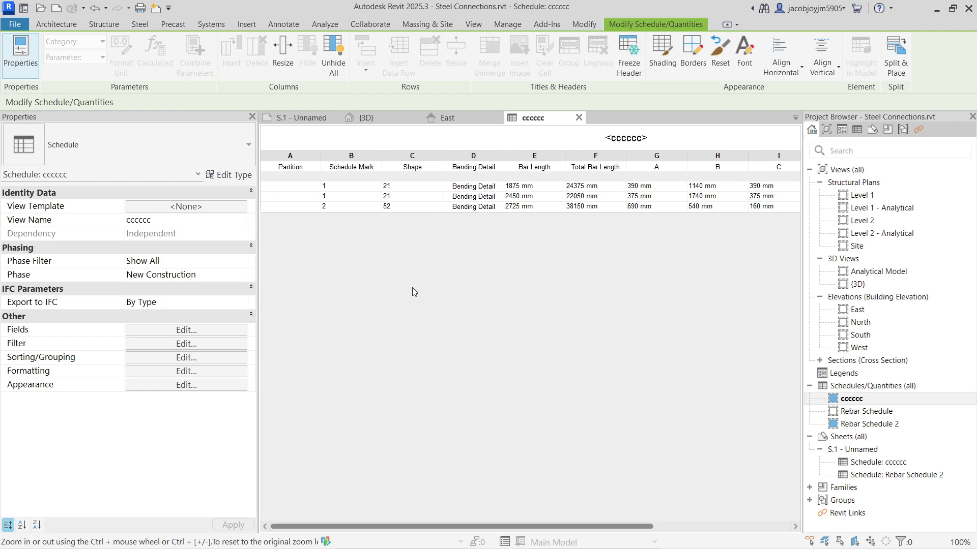
click(303, 164)
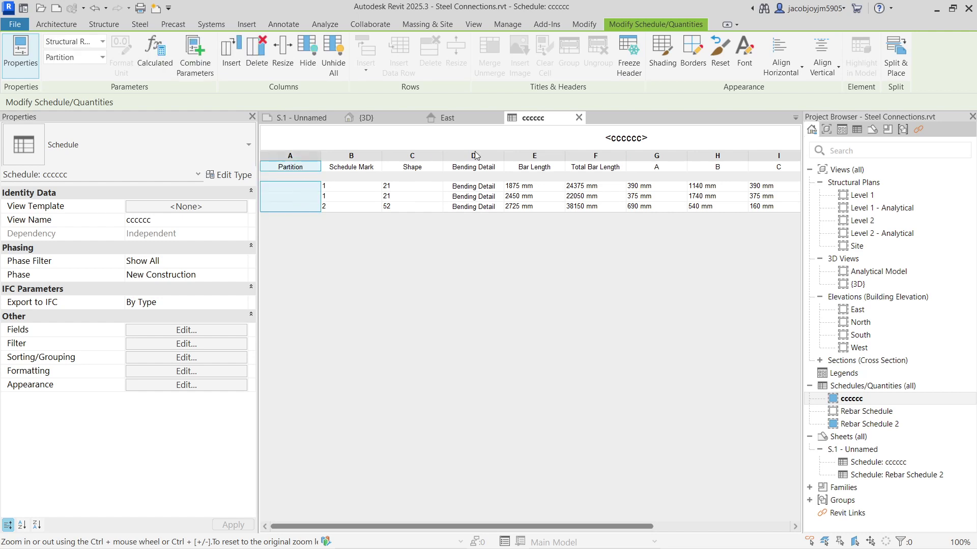
- Close the schedule, switch to the {3D} view, and select one rebar set in the cage
click(579, 117)
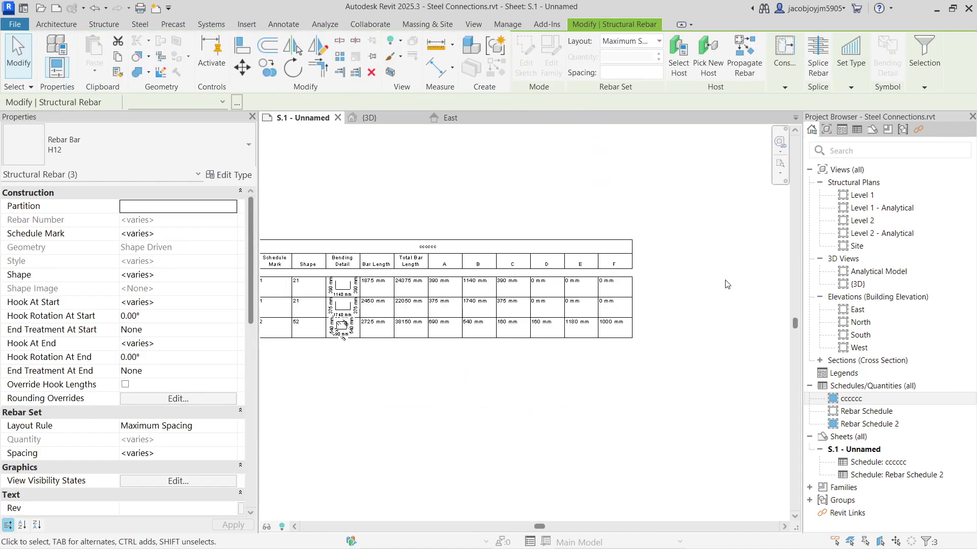
scroll(416, 325, up, 3)
scroll(411, 310, up, 1)
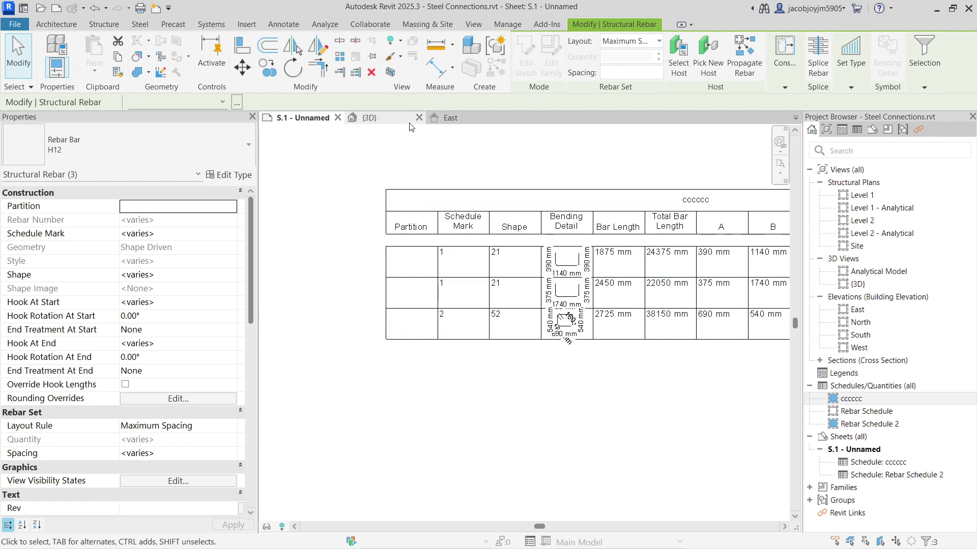
click(393, 119)
key(Escape)
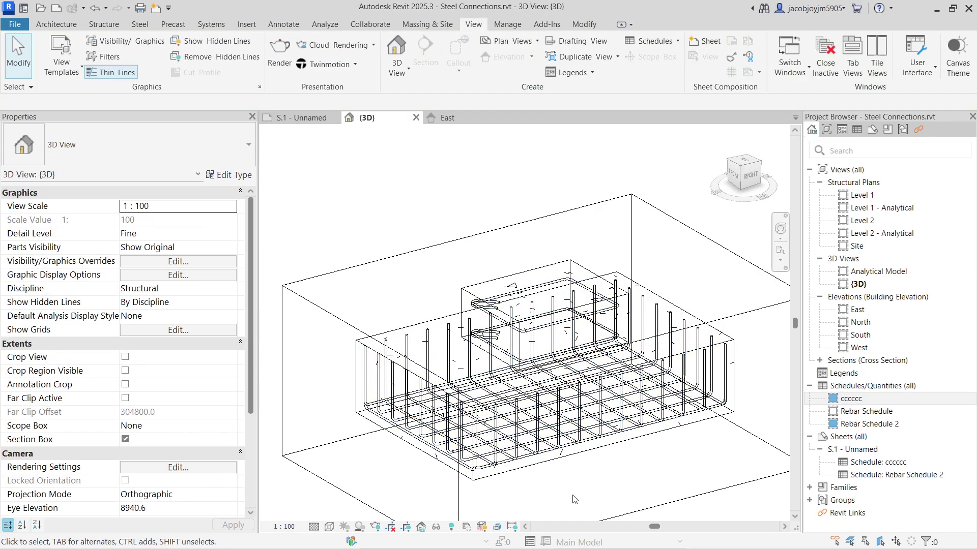
scroll(434, 354, up, 2)
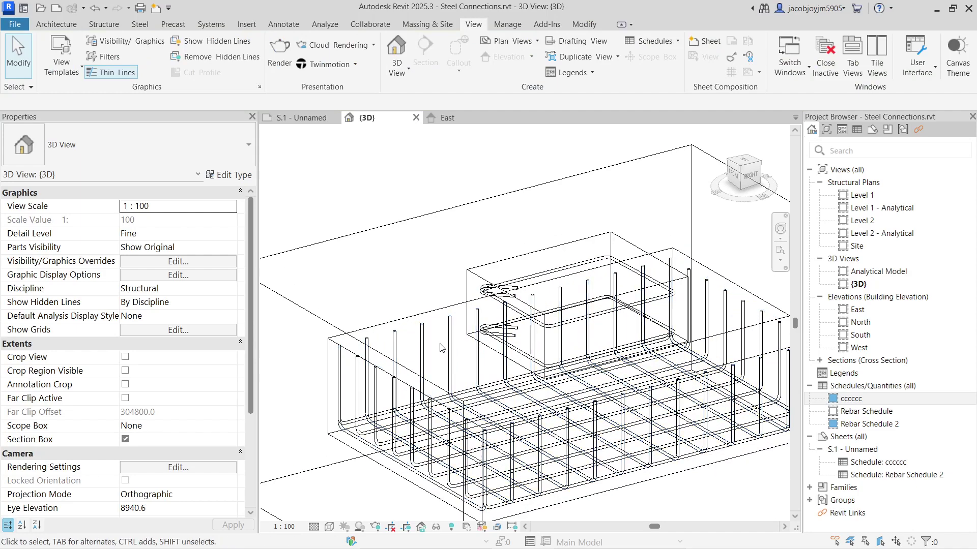
click(421, 337)
scroll(421, 337, down, 2)
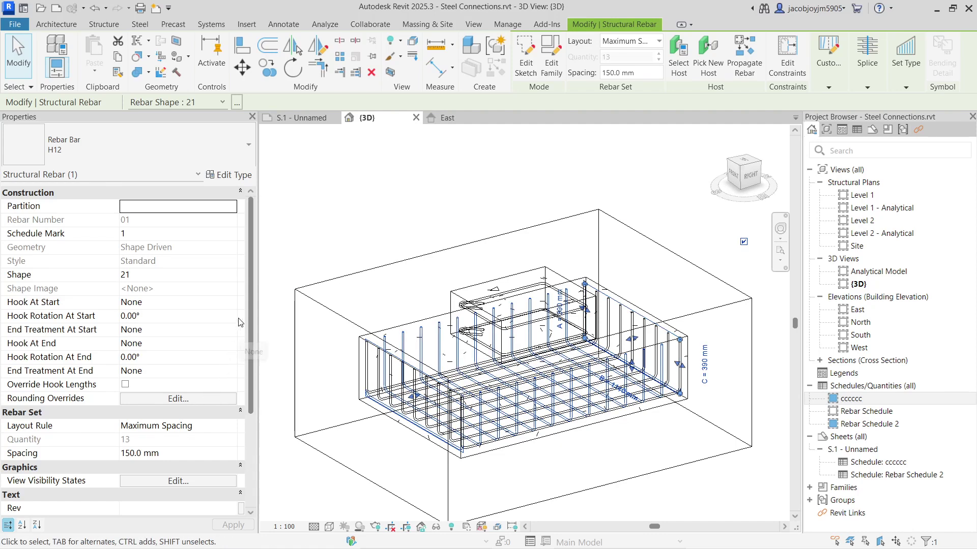
- Set the selected Shape 21 rebar set's Partition to New1, then deselect it
click(166, 209)
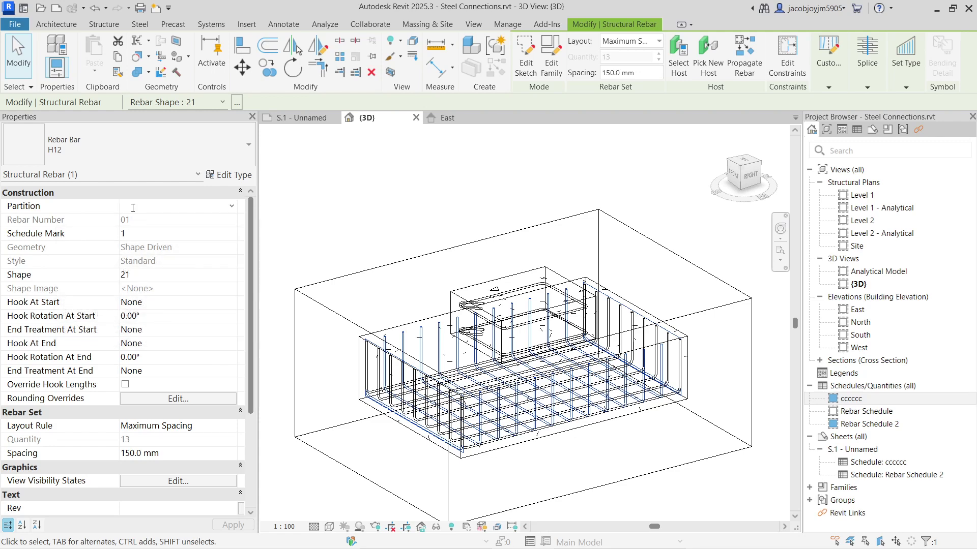
text(New1)
key(Return)
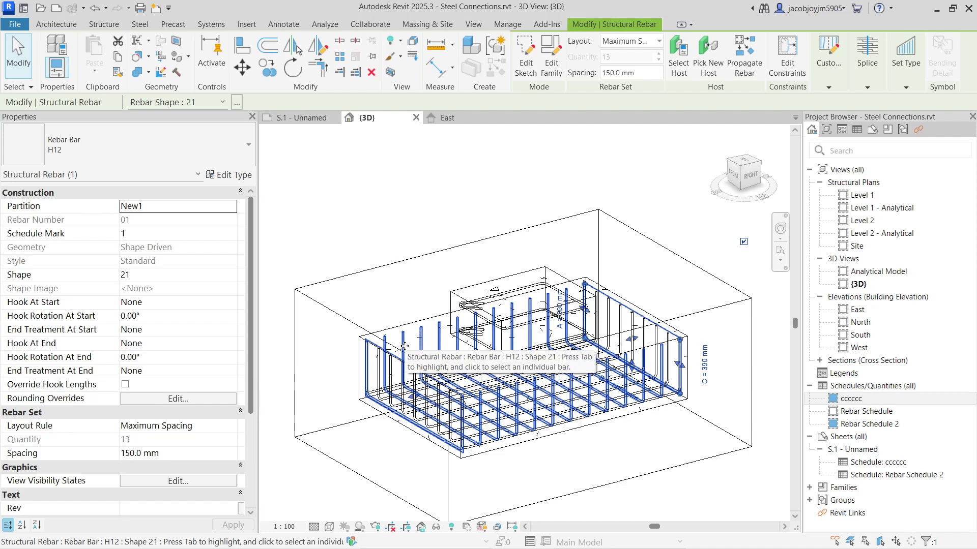
scroll(360, 402, up, 5)
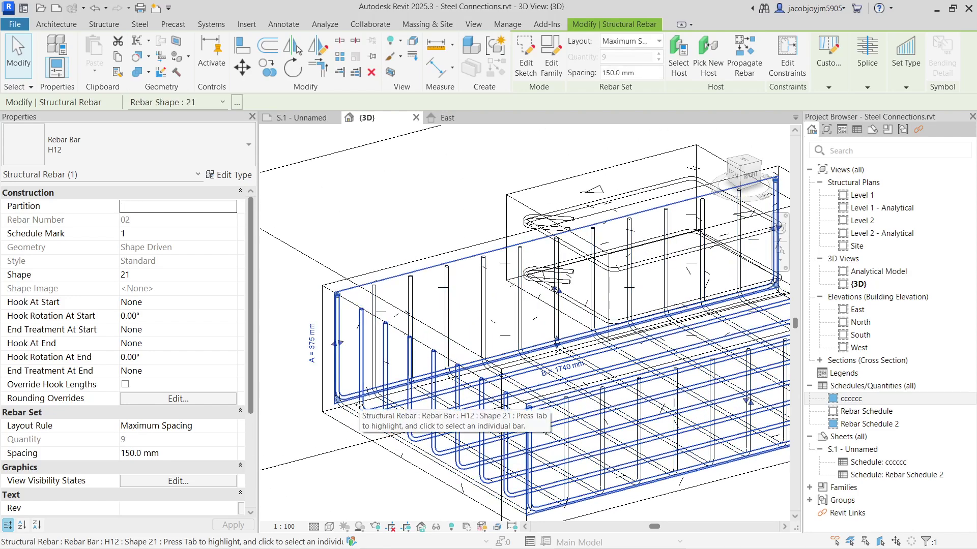
scroll(359, 406, down, 2)
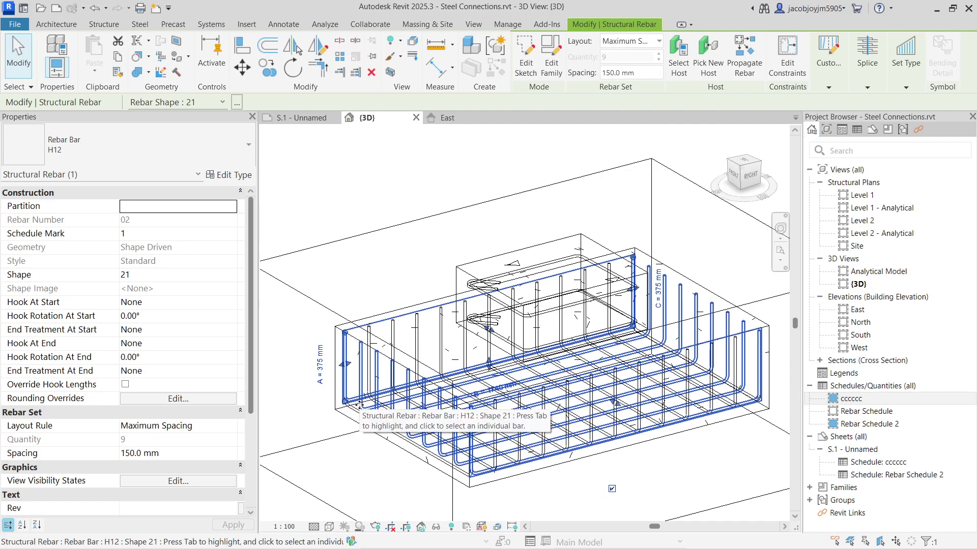
key(Escape)
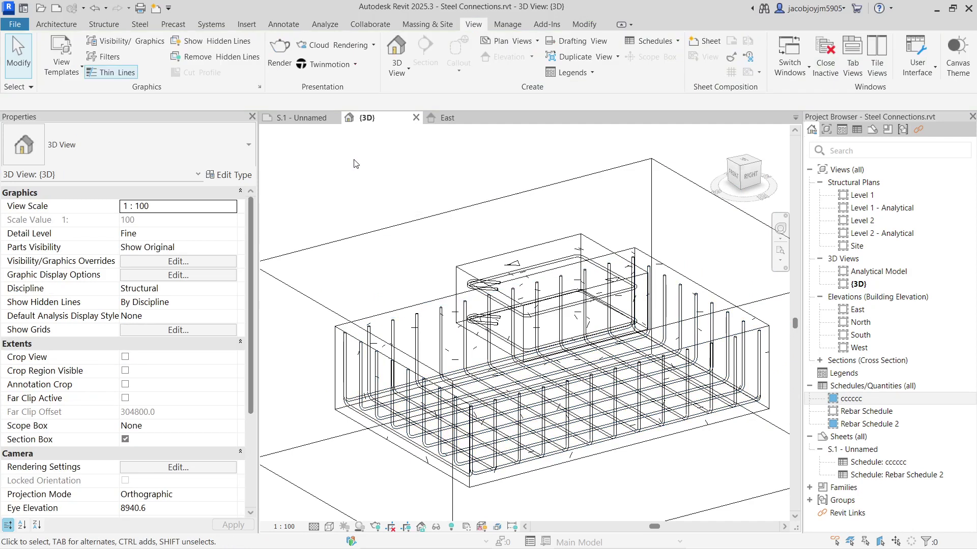
click(107, 25)
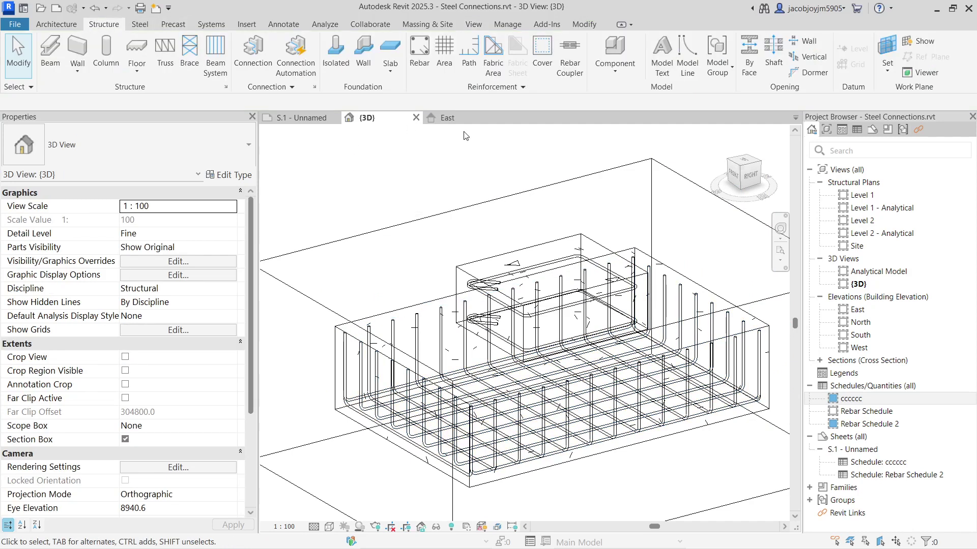
click(523, 87)
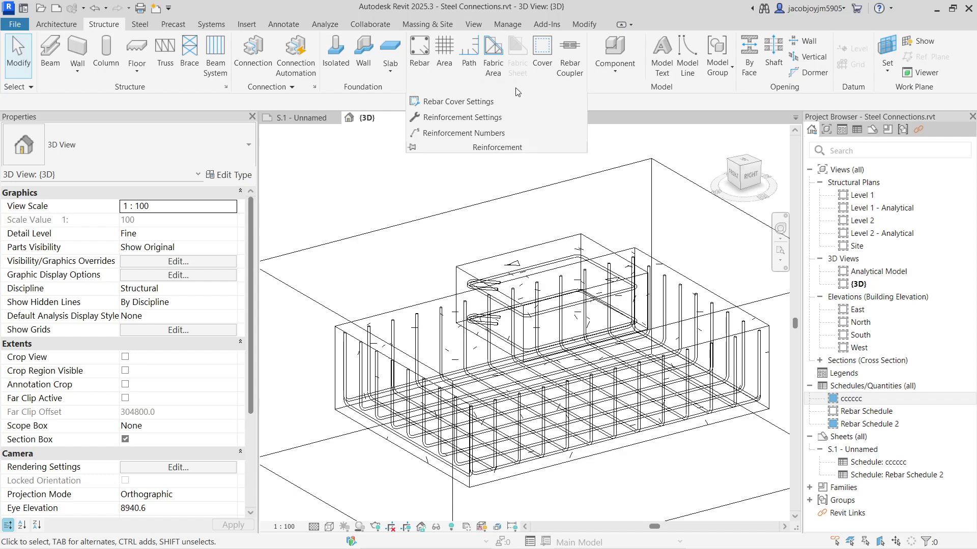
click(486, 134)
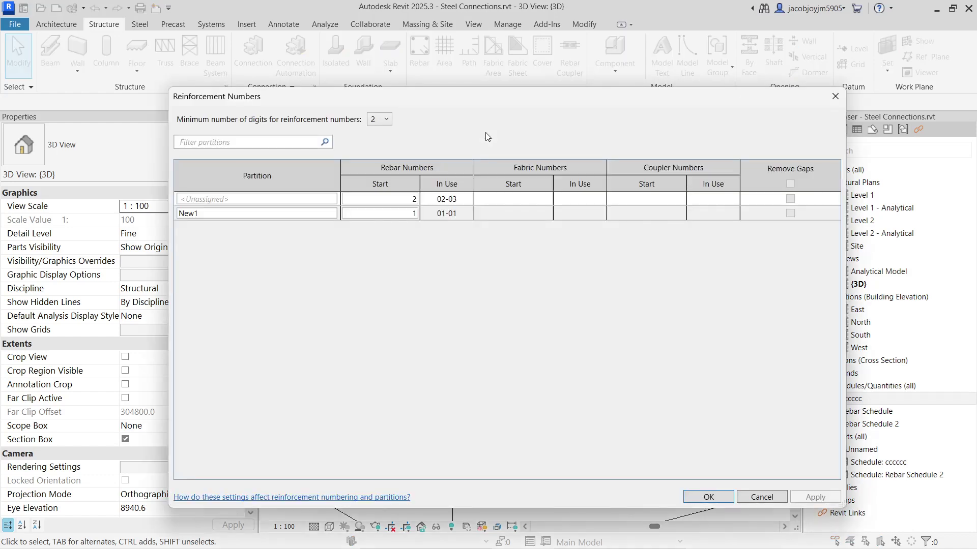
click(198, 214)
click(411, 215)
click(836, 97)
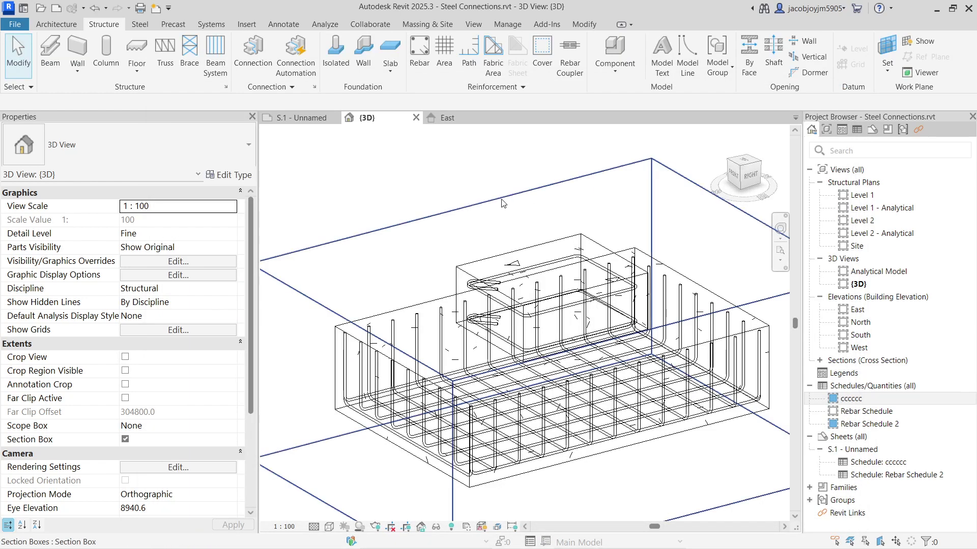
- Return to sheet S.1, open the cccccc schedule, and edit its Fields
click(300, 118)
scroll(570, 357, down, 3)
middle_drag(570, 358, 462, 360)
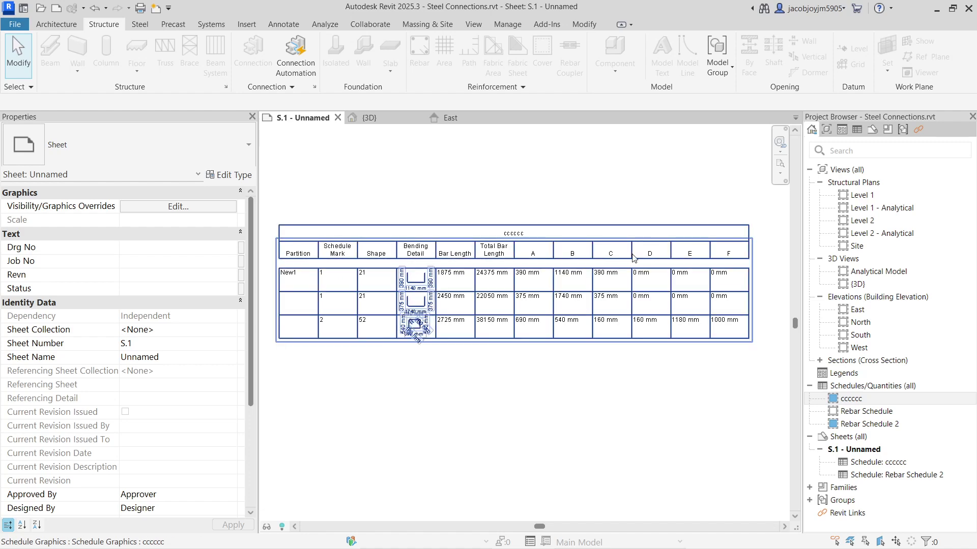
click(547, 254)
double_click(547, 255)
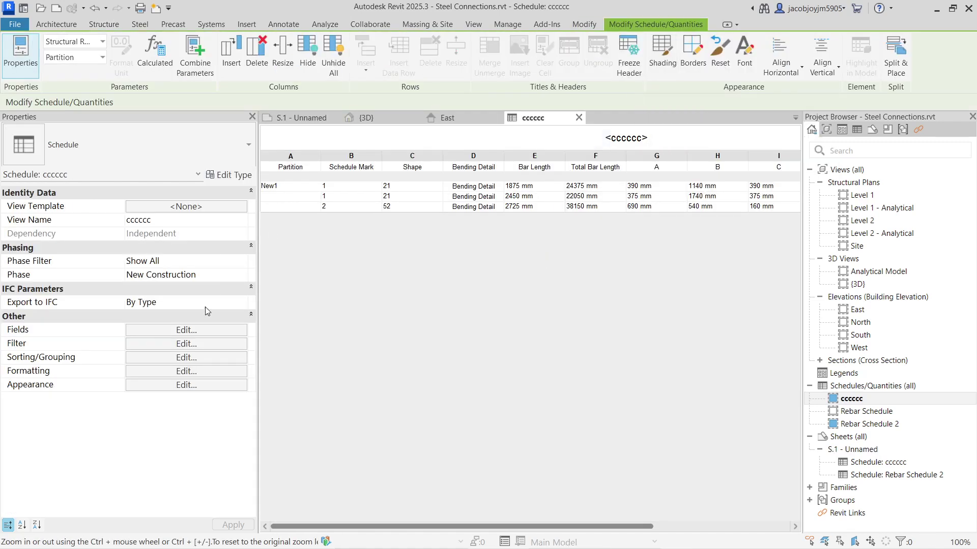
click(187, 331)
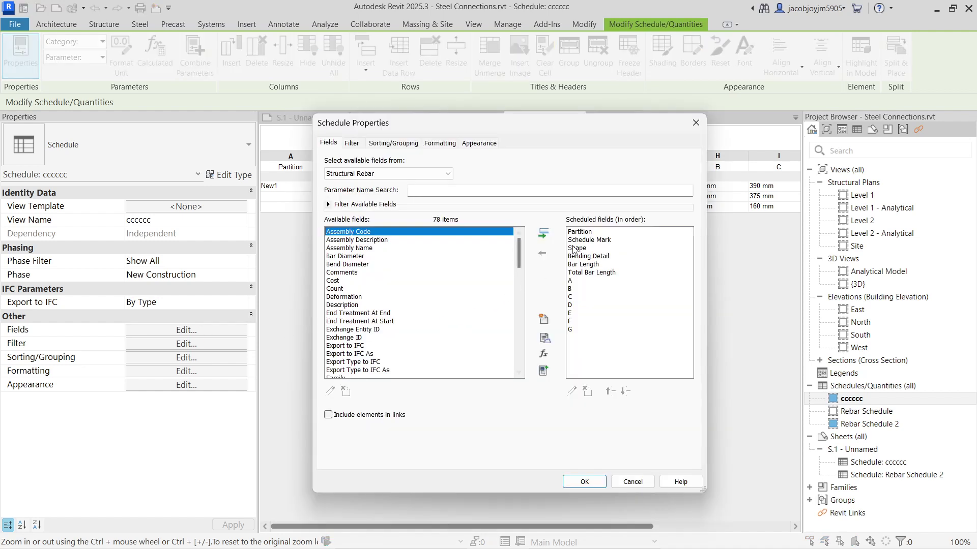
- Move the Partition field to the last position in the Scheduled fields list
click(587, 233)
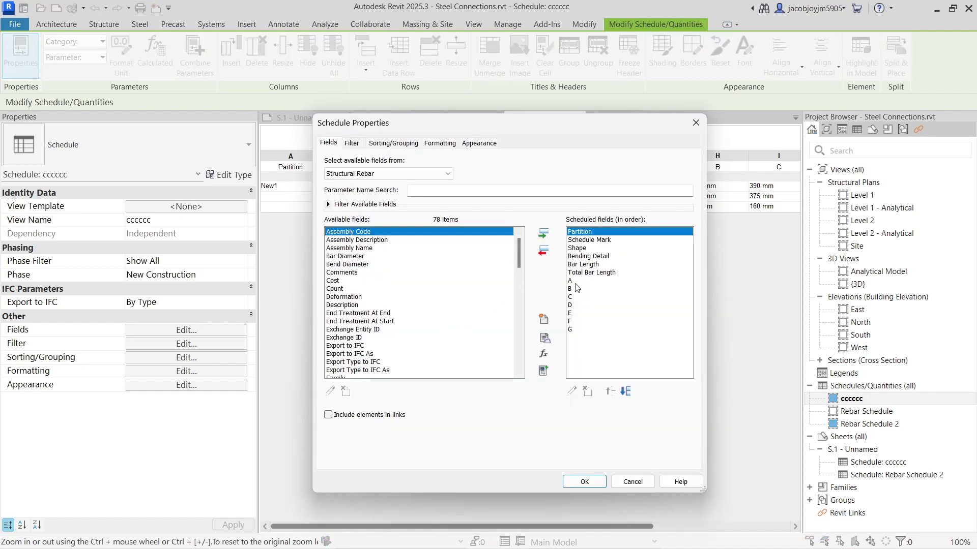
click(626, 391)
click(625, 392)
click(627, 392)
click(627, 393)
click(626, 393)
click(626, 393)
click(627, 393)
click(626, 392)
click(626, 393)
click(626, 393)
click(626, 393)
click(626, 393)
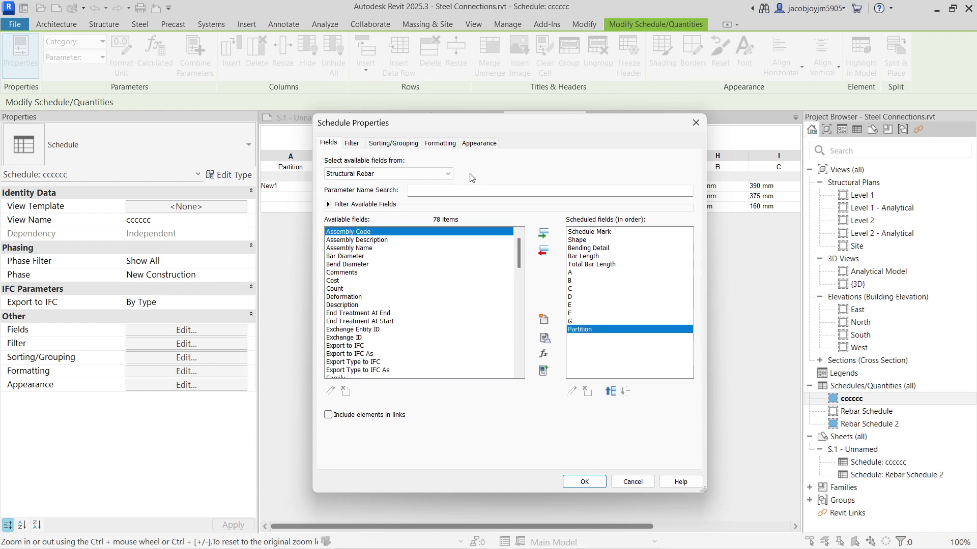
- Check the Appearance and Formatting tabs, apply the new field order, and return to sheet S.1
click(471, 145)
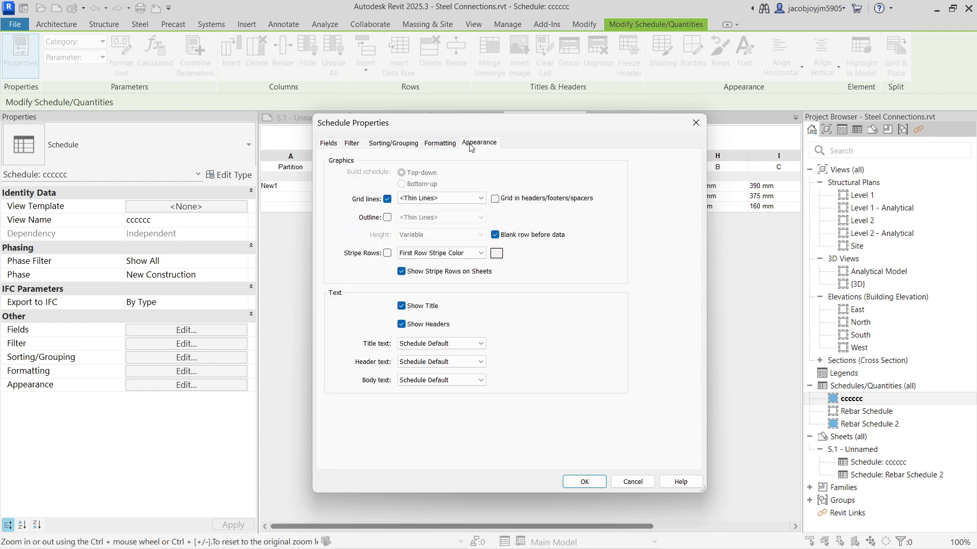
click(433, 144)
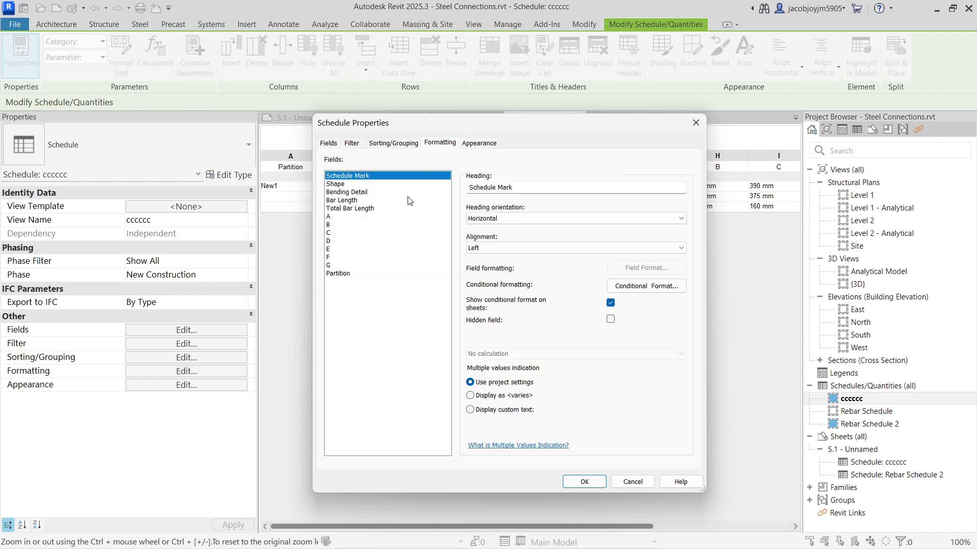
click(340, 275)
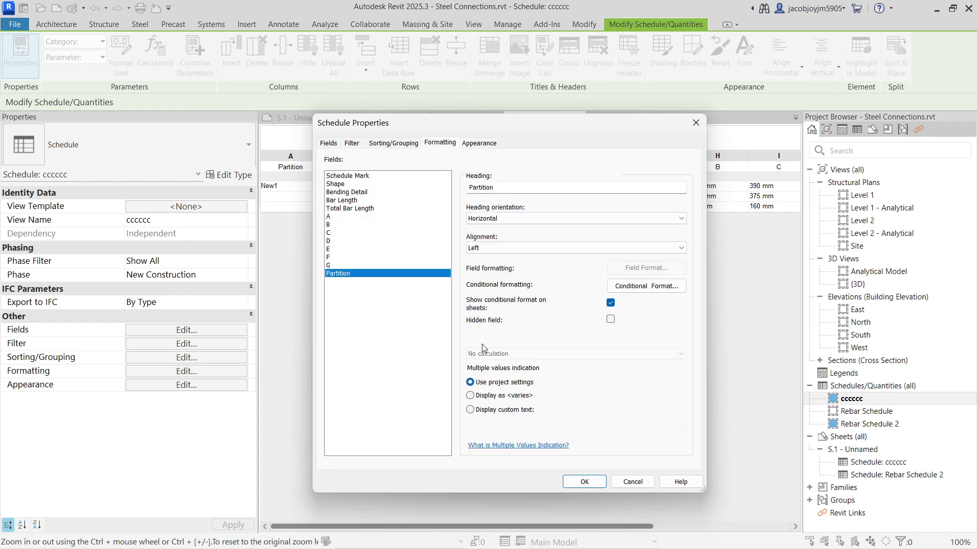
click(329, 143)
click(588, 331)
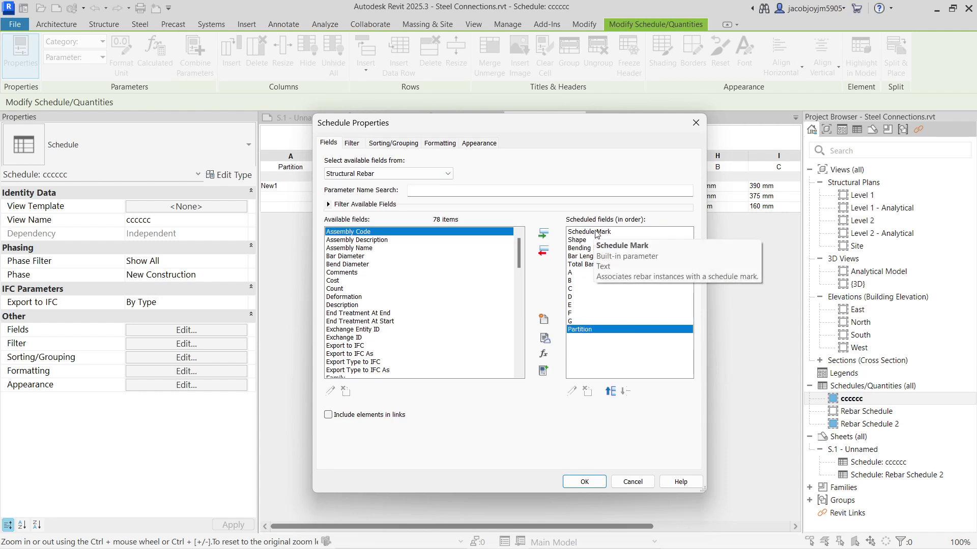
click(585, 240)
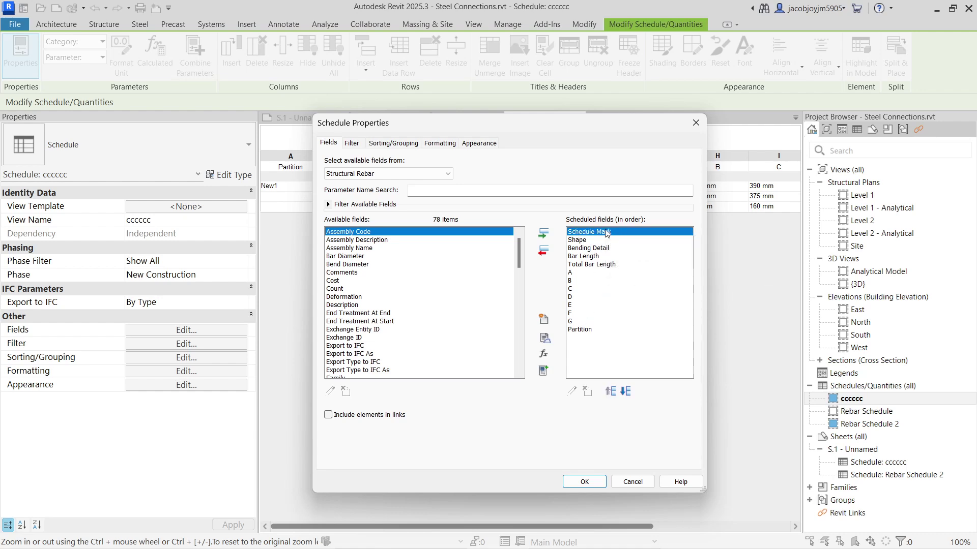
click(584, 482)
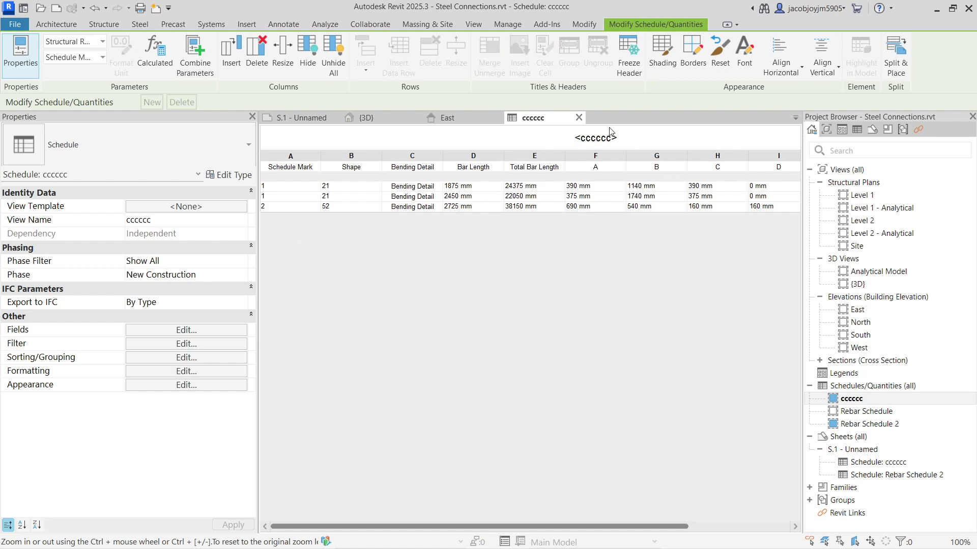
click(578, 117)
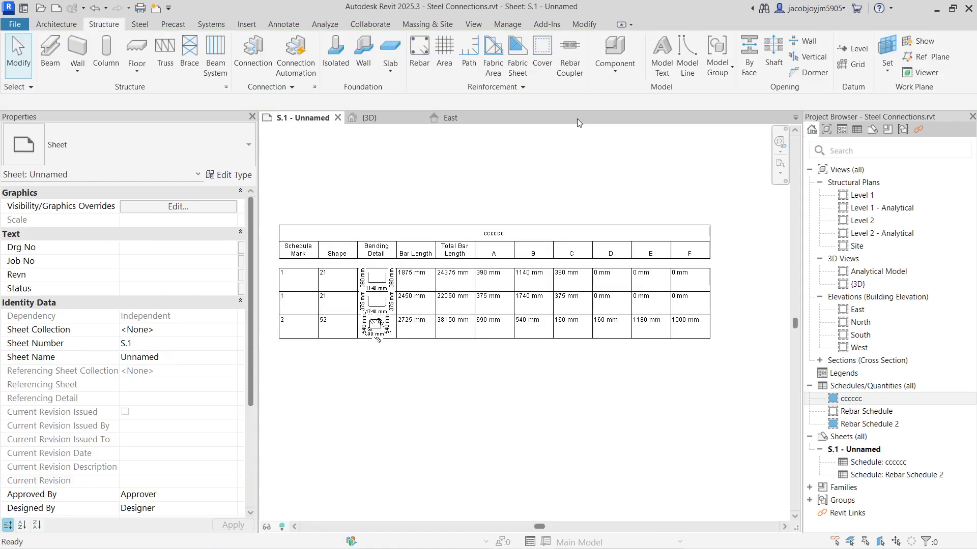
- Inspect the cccccc schedule placed on sheet S.1, then double-click it to open its view
click(383, 267)
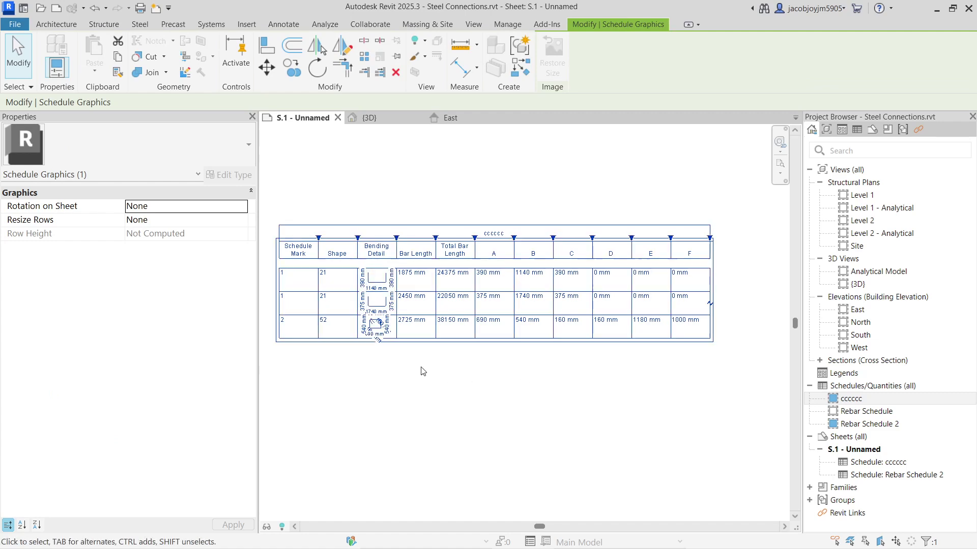
click(706, 375)
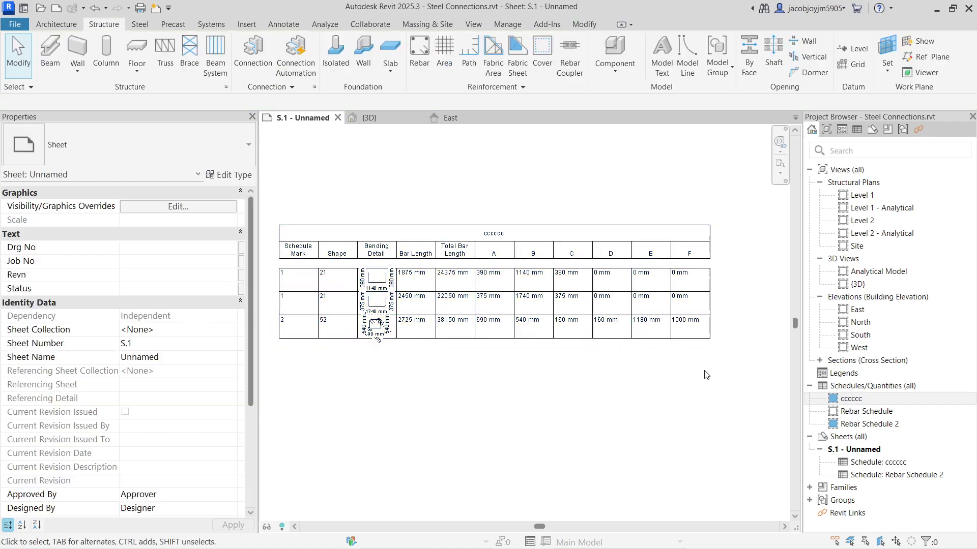
scroll(268, 312, up, 2)
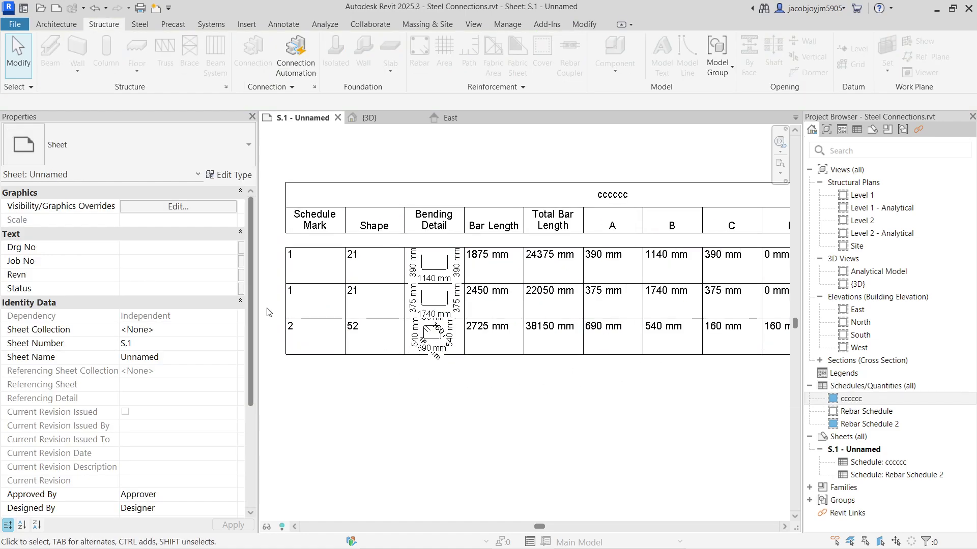
scroll(364, 257, up, 1)
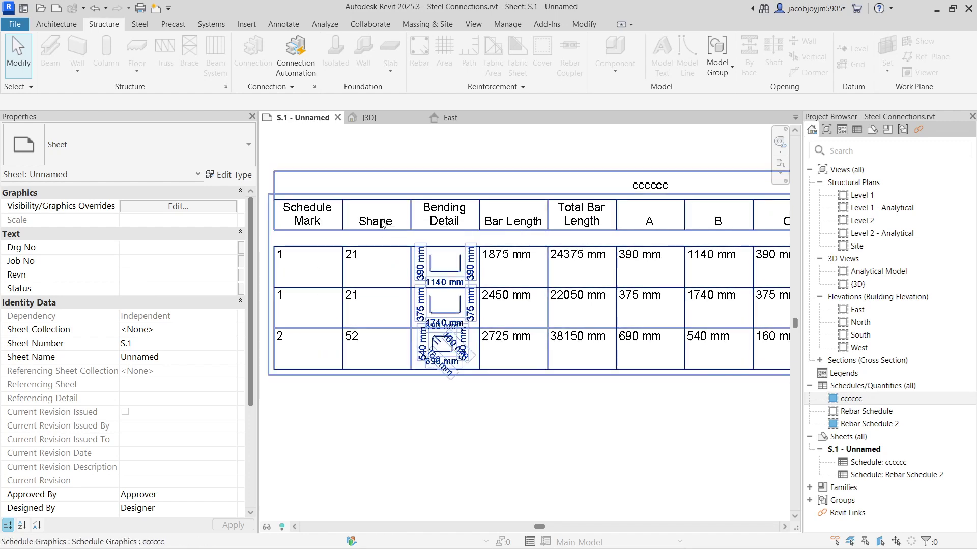
scroll(375, 310, down, 1)
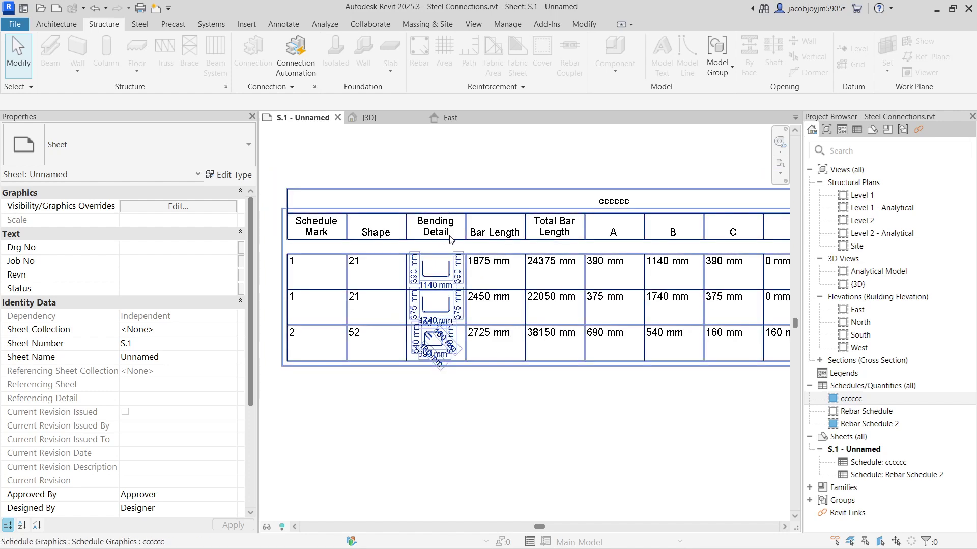
scroll(497, 227, down, 3)
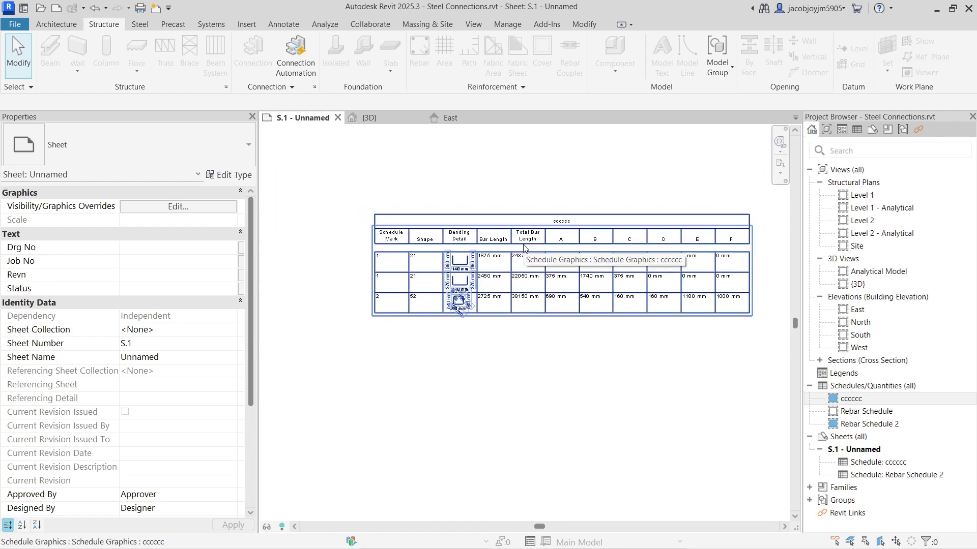
middle_drag(519, 245, 495, 249)
scroll(495, 249, up, 2)
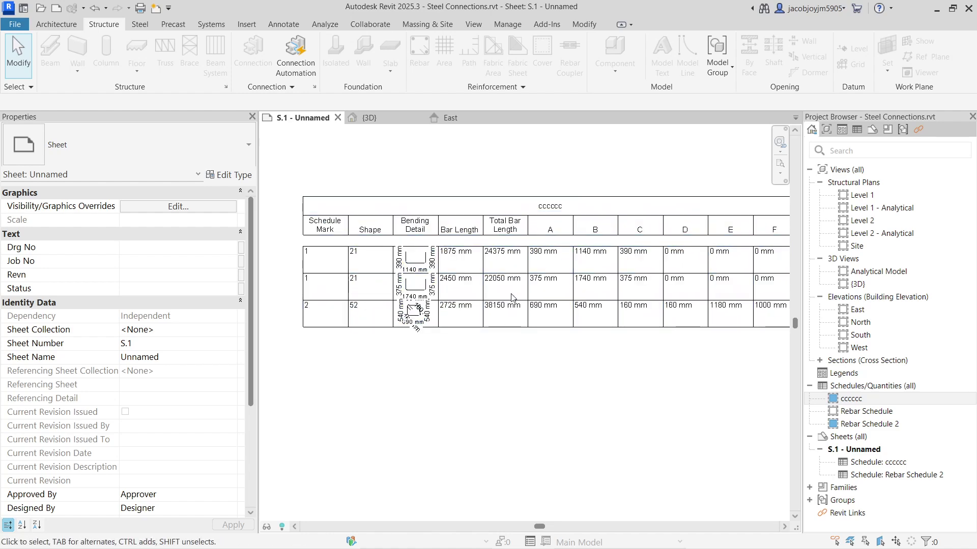
double_click(518, 248)
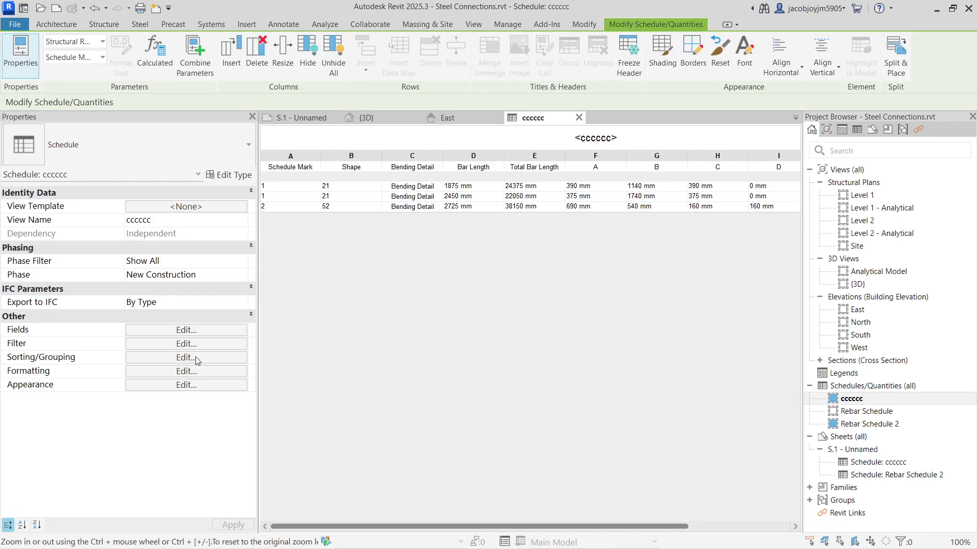
- Set the Total Bar Length field to Calculate totals
click(200, 371)
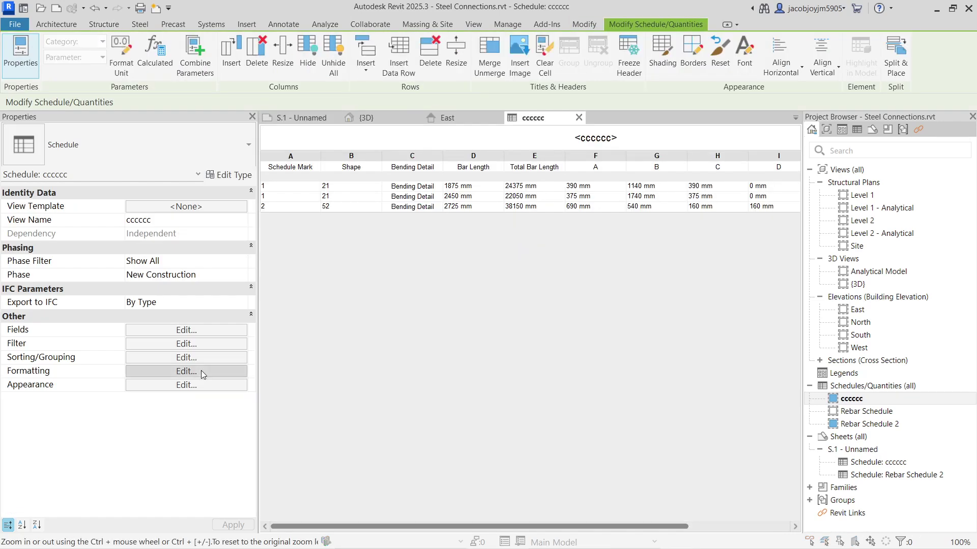
click(344, 210)
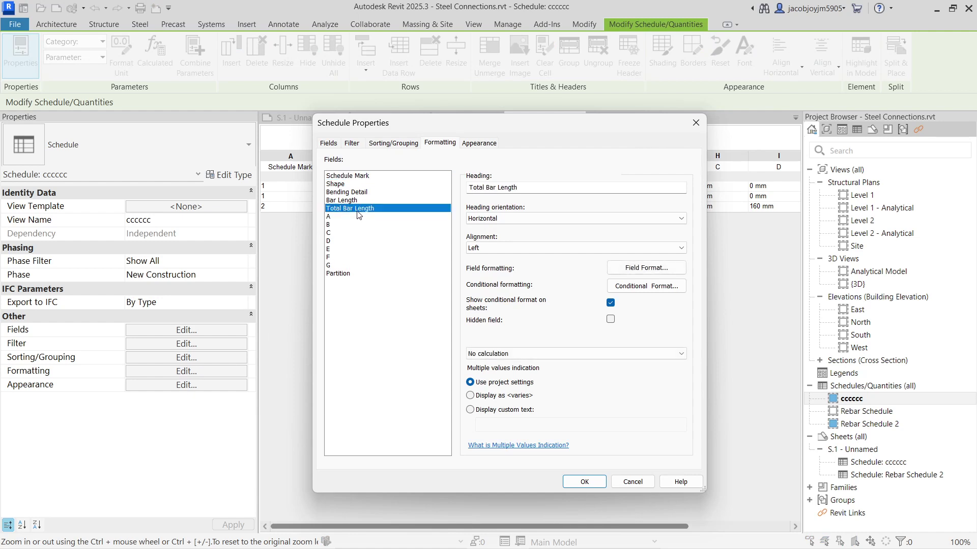
click(506, 353)
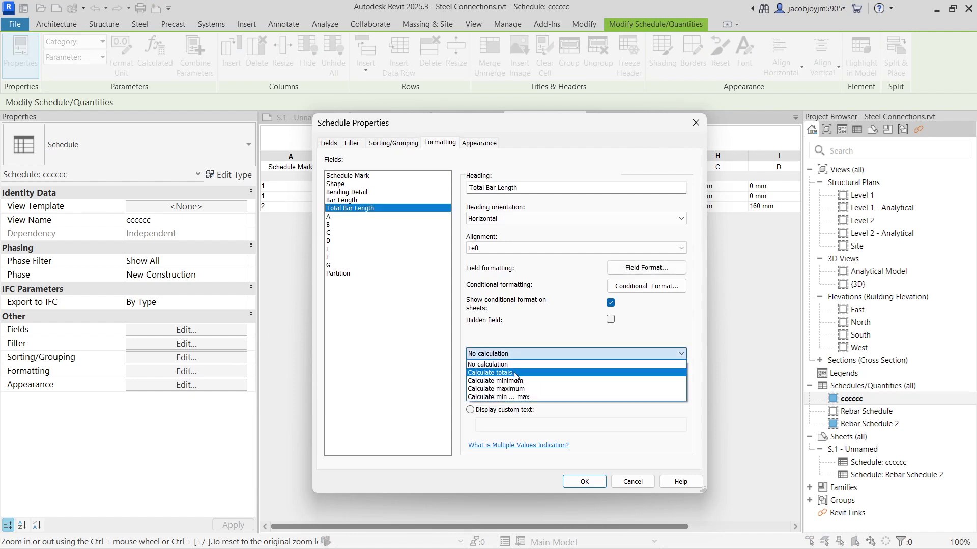
click(514, 373)
- Turn on Grand totals, left unsorted, showing totals only, and apply the settings
click(382, 143)
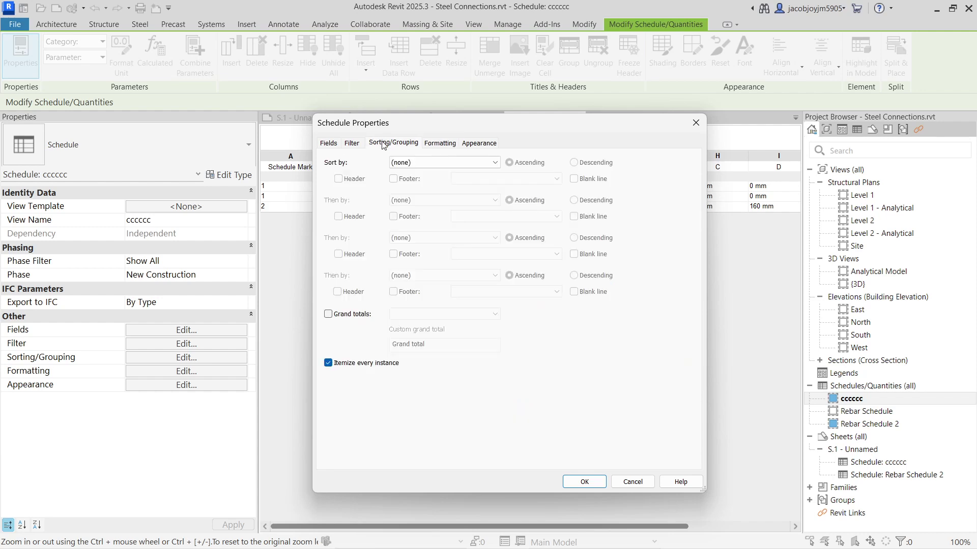
click(439, 162)
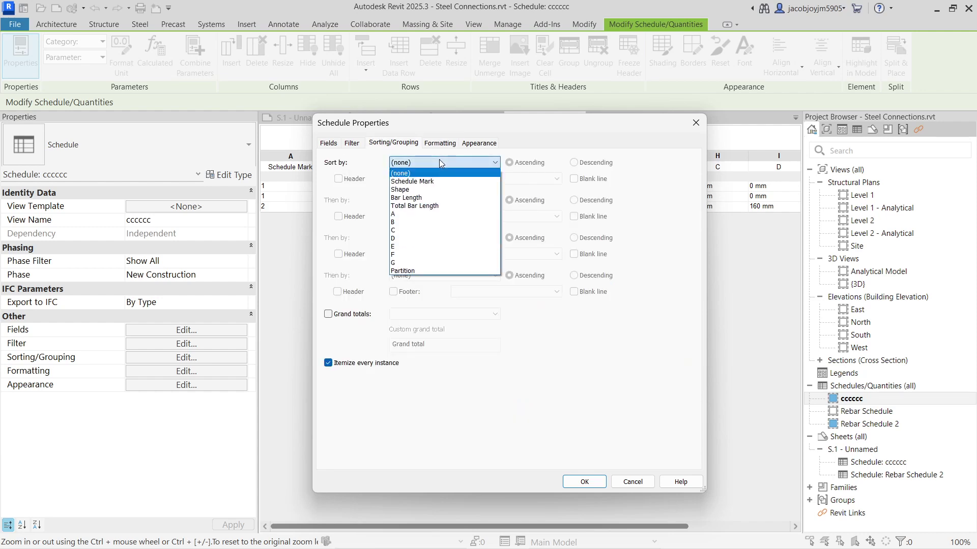
click(439, 161)
click(328, 314)
click(450, 314)
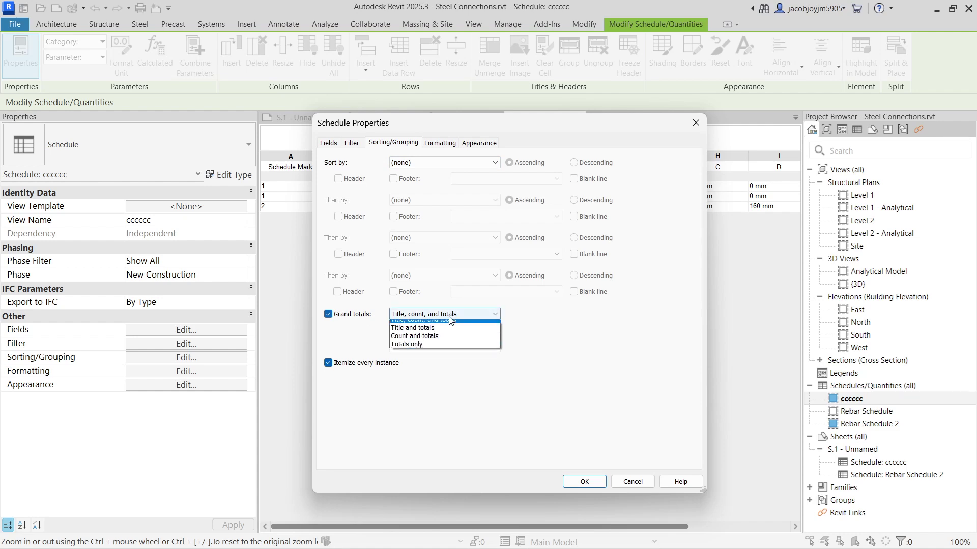
click(455, 349)
click(584, 482)
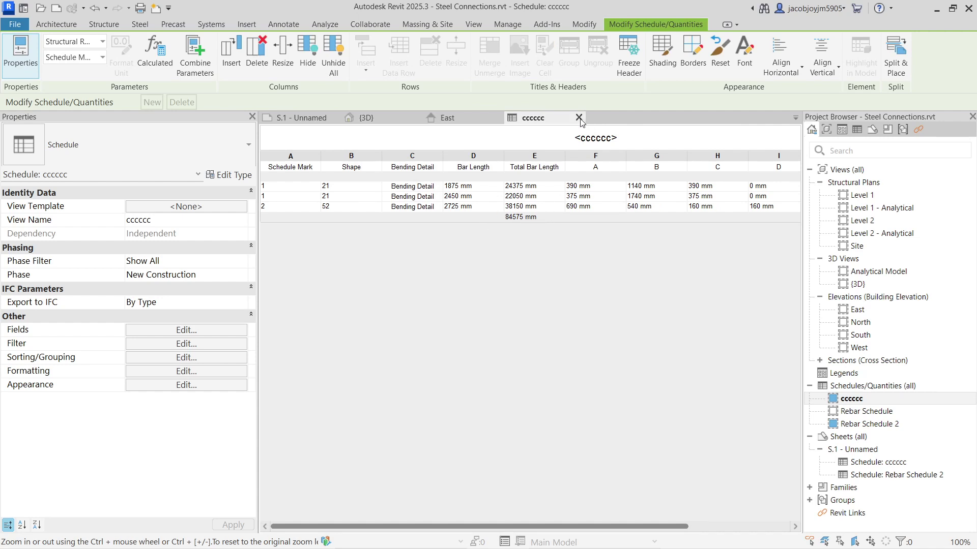
- Change the grand total display to Title and totals, then return to sheet S.1
click(203, 373)
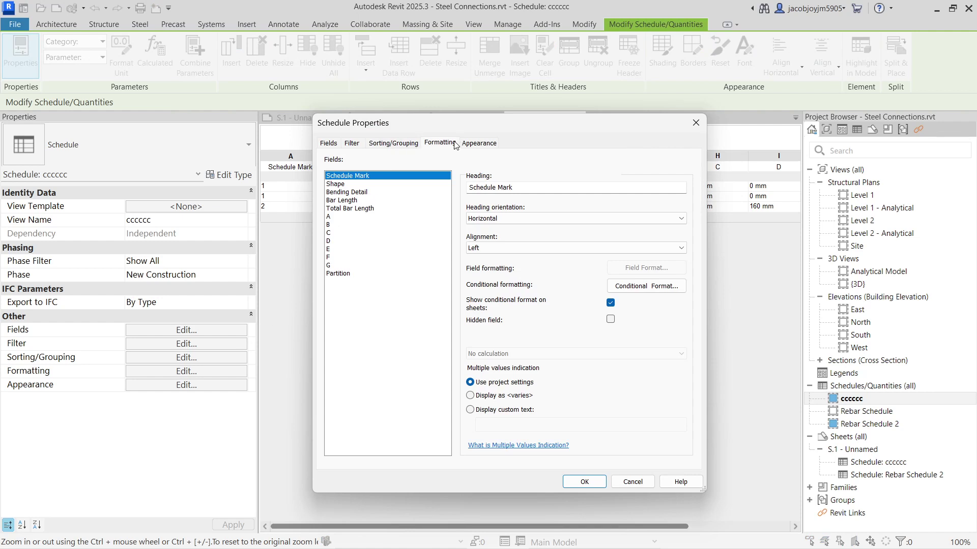
click(397, 146)
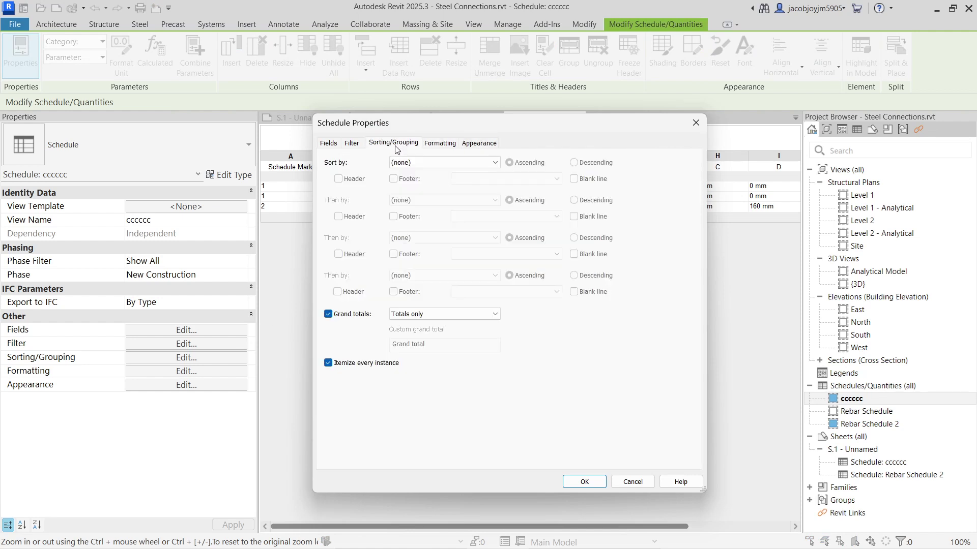
click(437, 316)
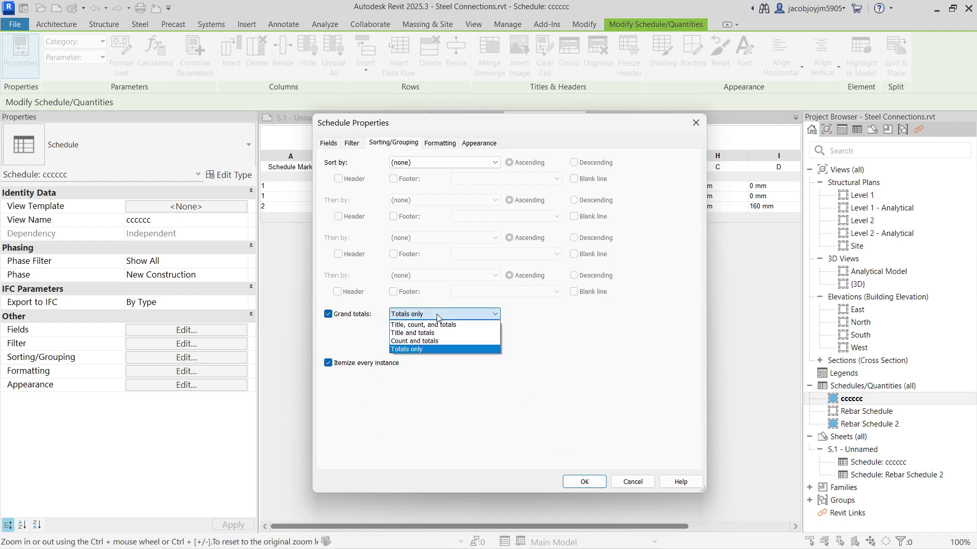
click(461, 332)
click(585, 482)
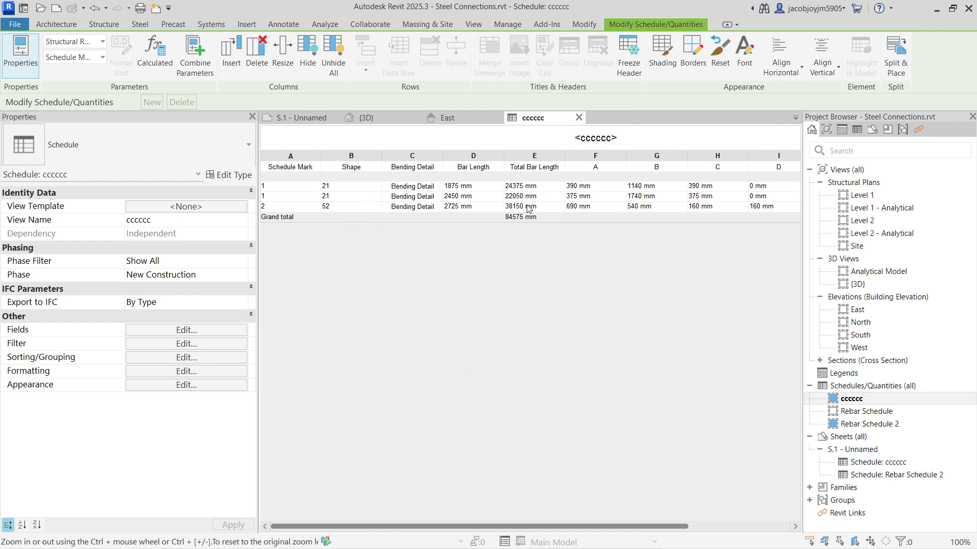
click(578, 117)
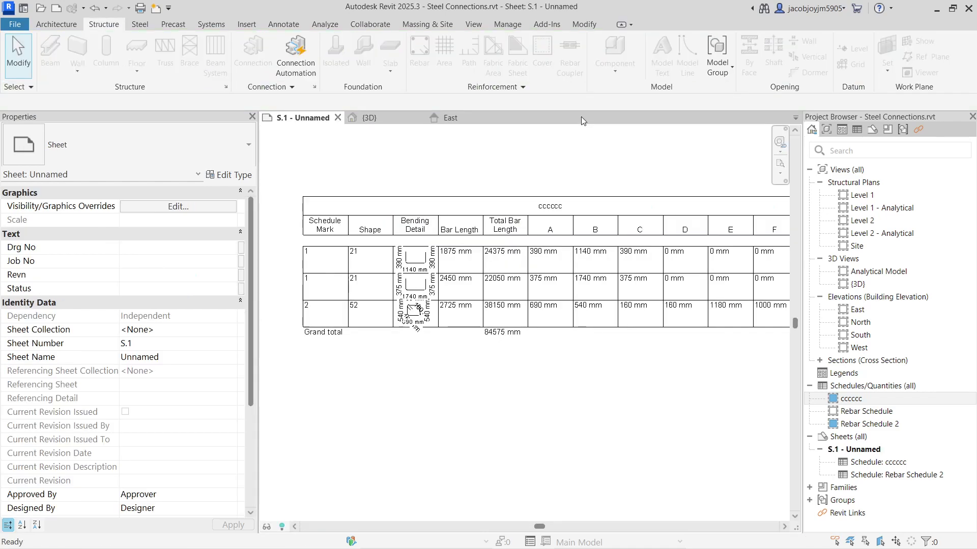